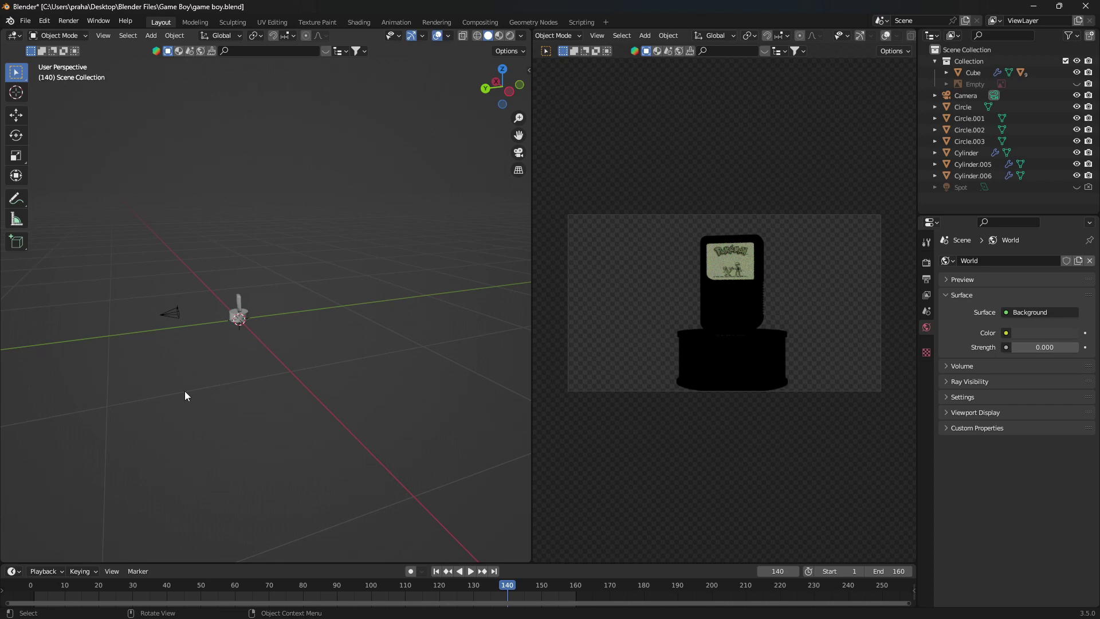
- Add a large plane as a floor beneath the Game Boy and its podium
middle_drag(173, 372, 223, 374)
scroll(225, 374, up, 4)
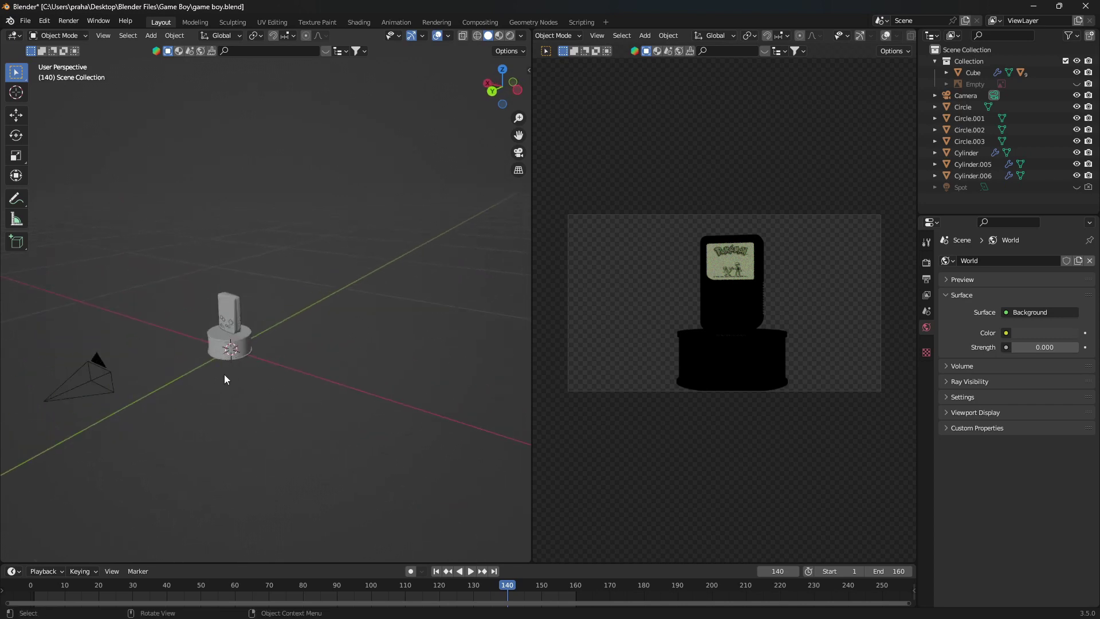
key(shift+a)
mouse_move(224, 373)
click(270, 374)
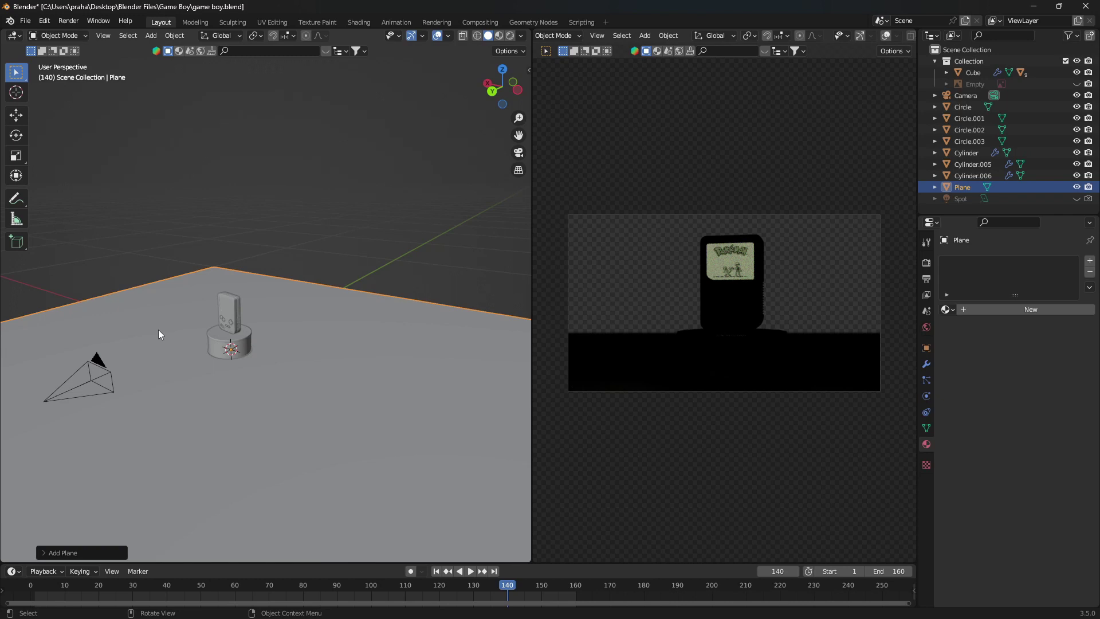
- In camera view, add a second plane at the origin and scale it down smaller than the floor
key(KP_0)
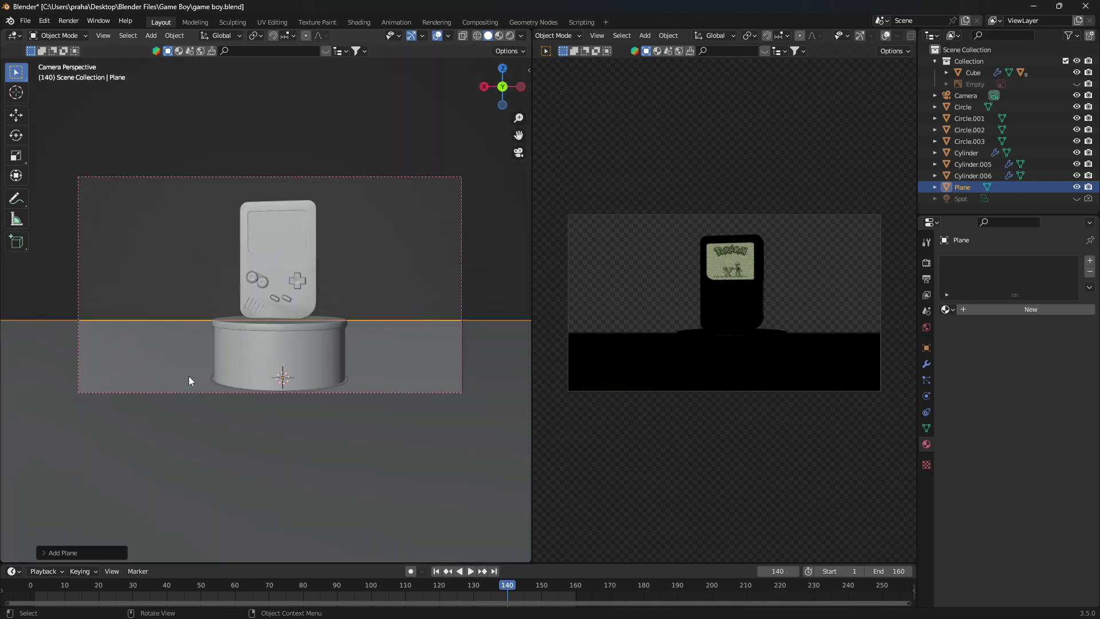
click(129, 304)
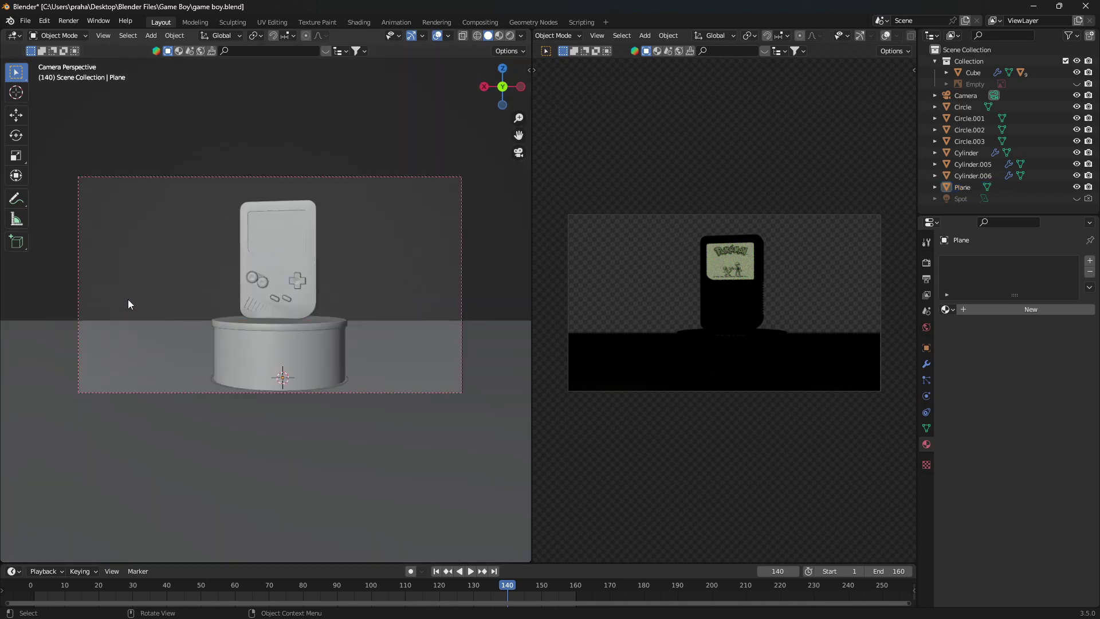
key(shift+a)
mouse_move(128, 299)
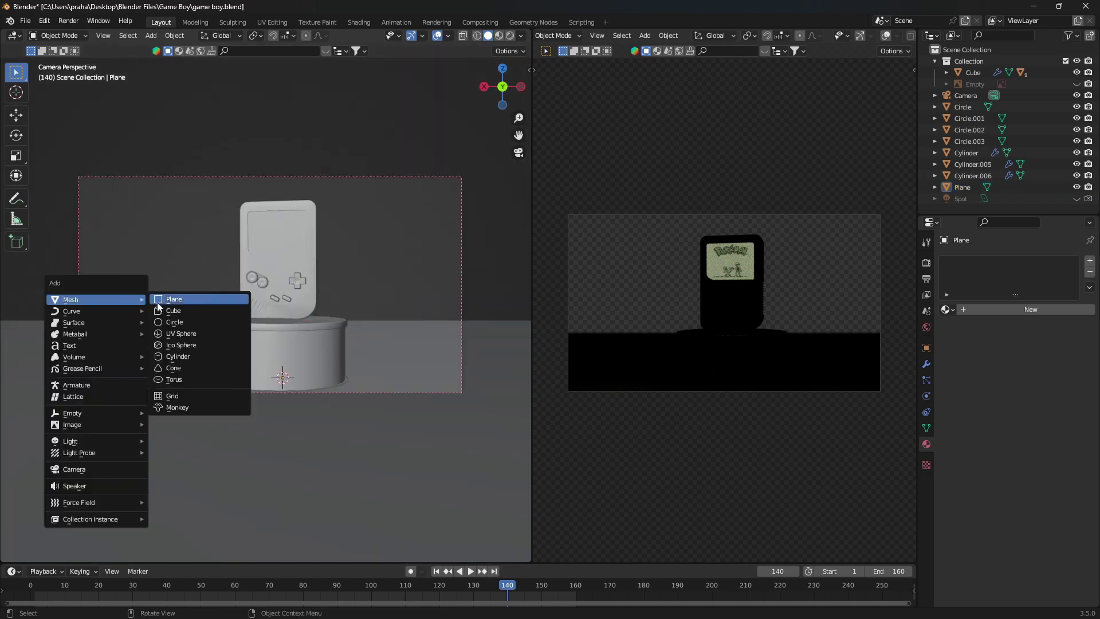
click(189, 299)
key(s)
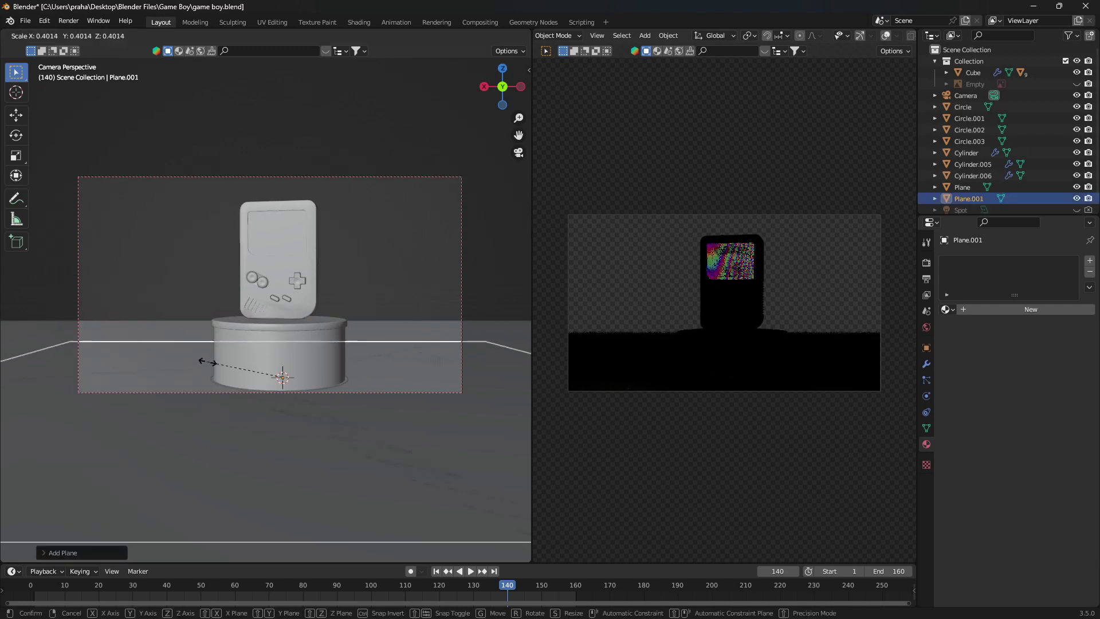
click(223, 371)
- Rotate the second plane 90° about the X axis so that it stands upright
text(rx)
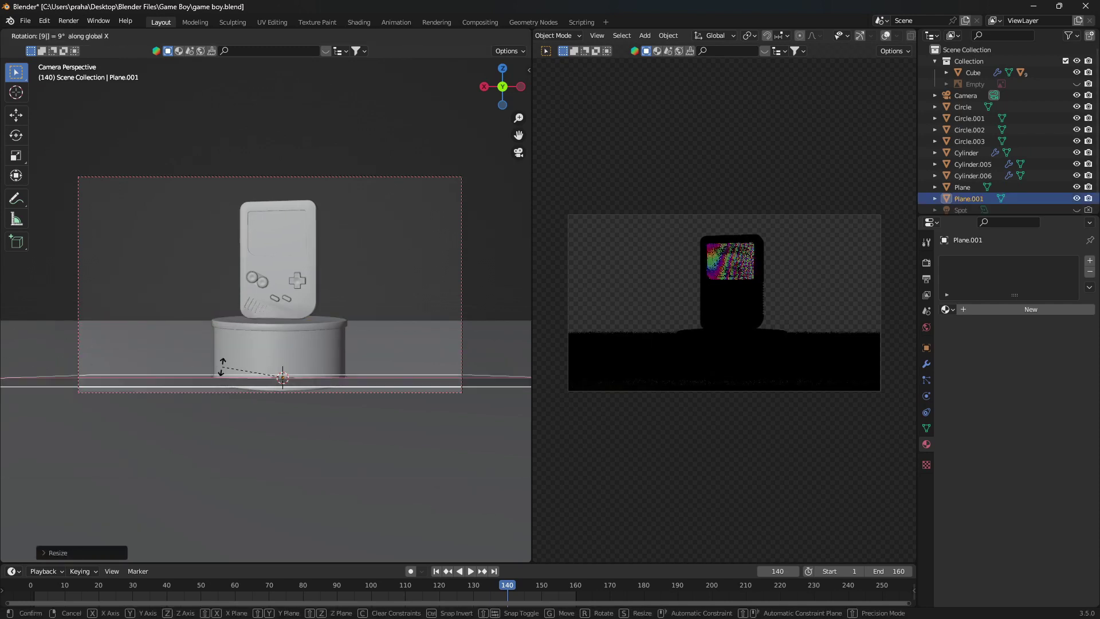
text(90)
key(Return)
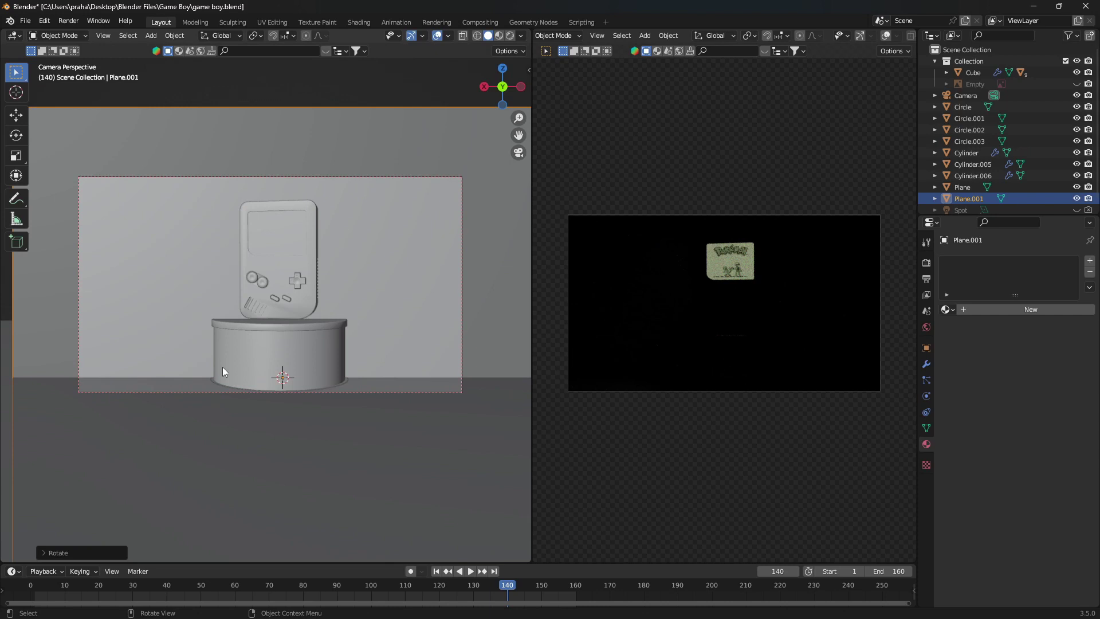
- Move the upright plane behind the podium along Y, centre it in the camera frame and scale it down to just cover the frame
key(g)
key(y)
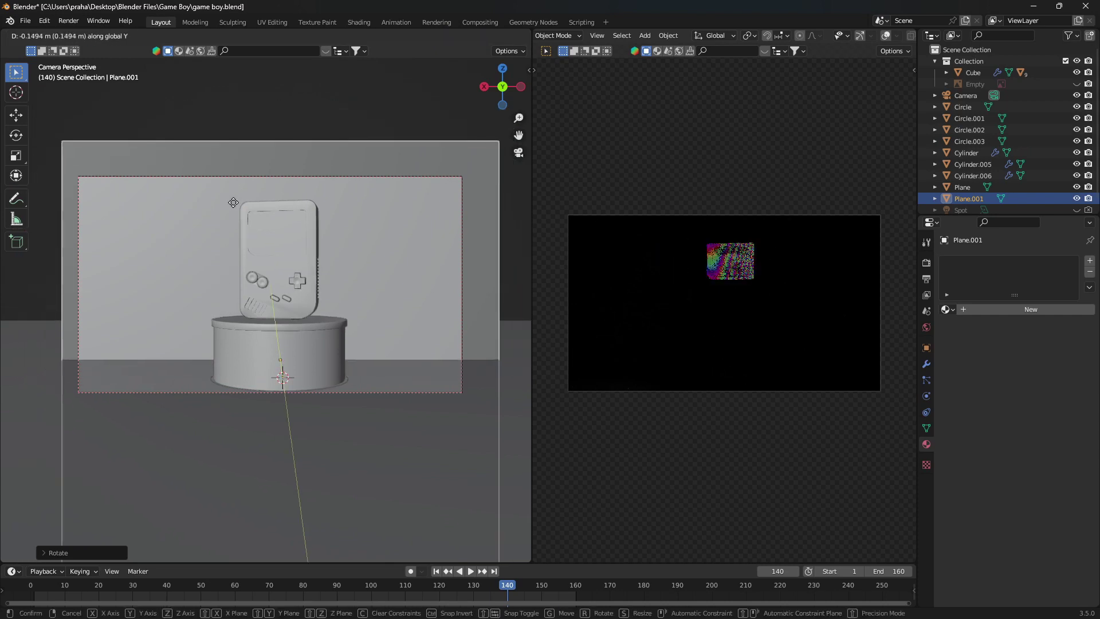
click(229, 174)
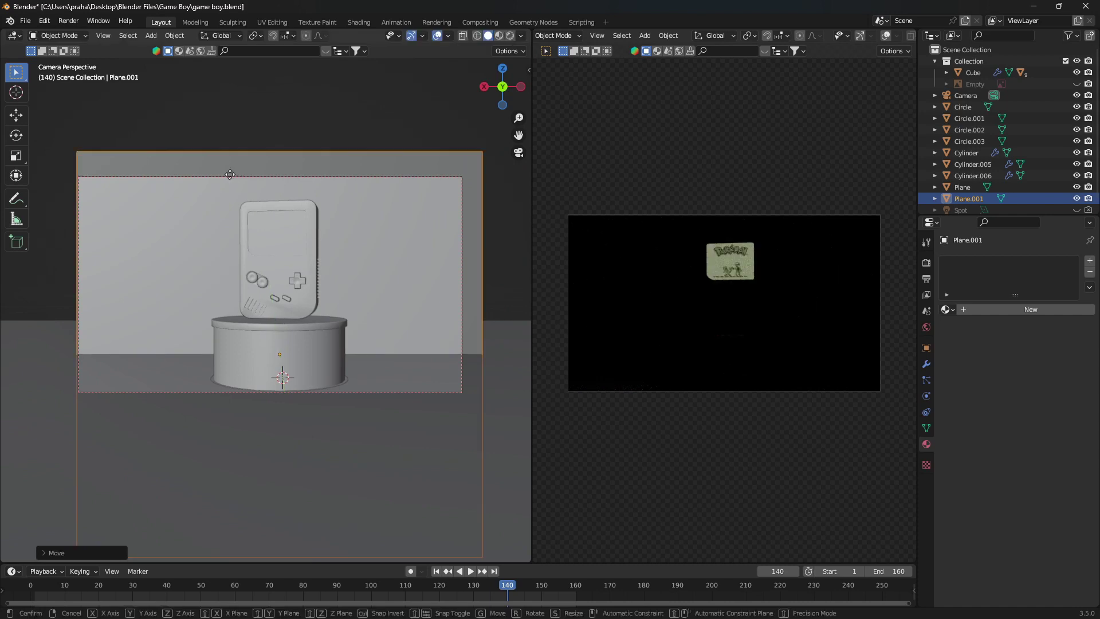
click(220, 174)
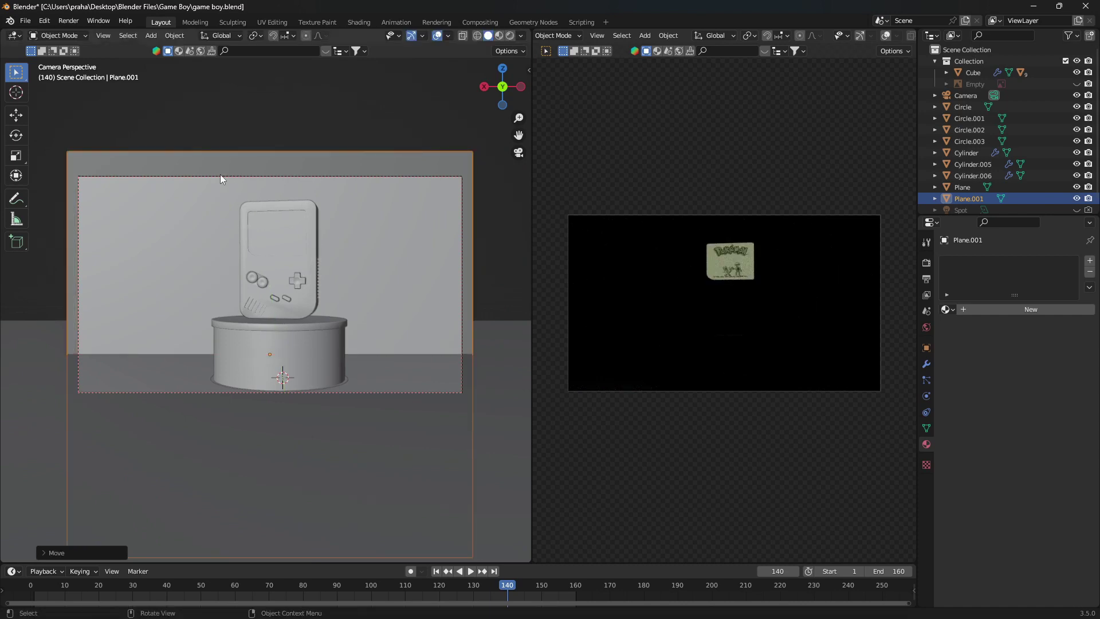
key(s)
click(121, 149)
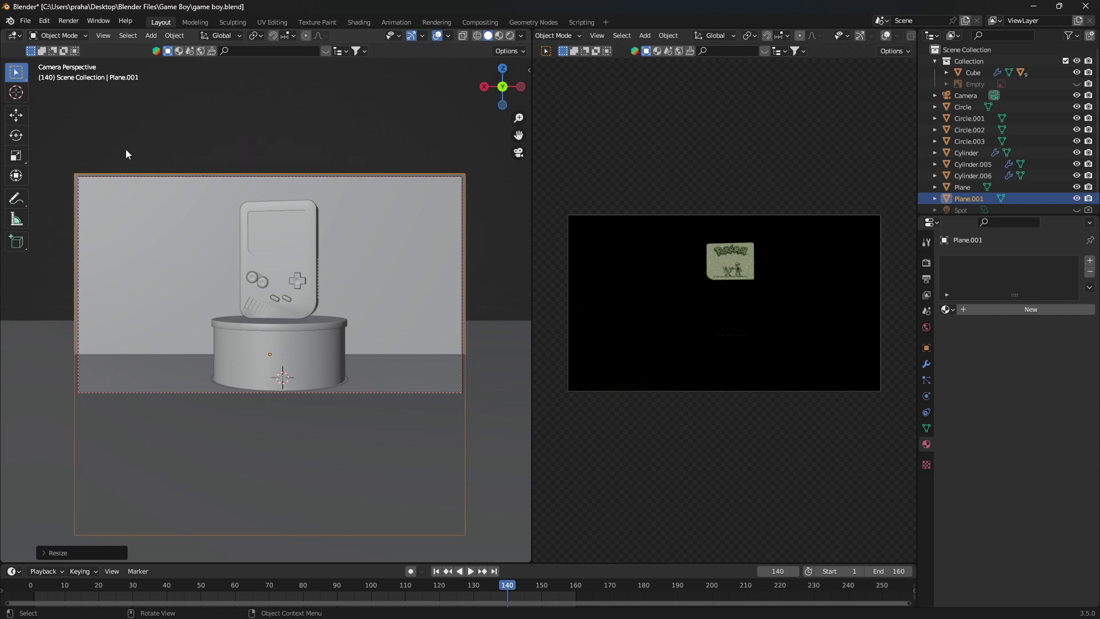
- Give the backdrop plane a new material with a black base color and roughness 1.000
click(976, 315)
click(1037, 410)
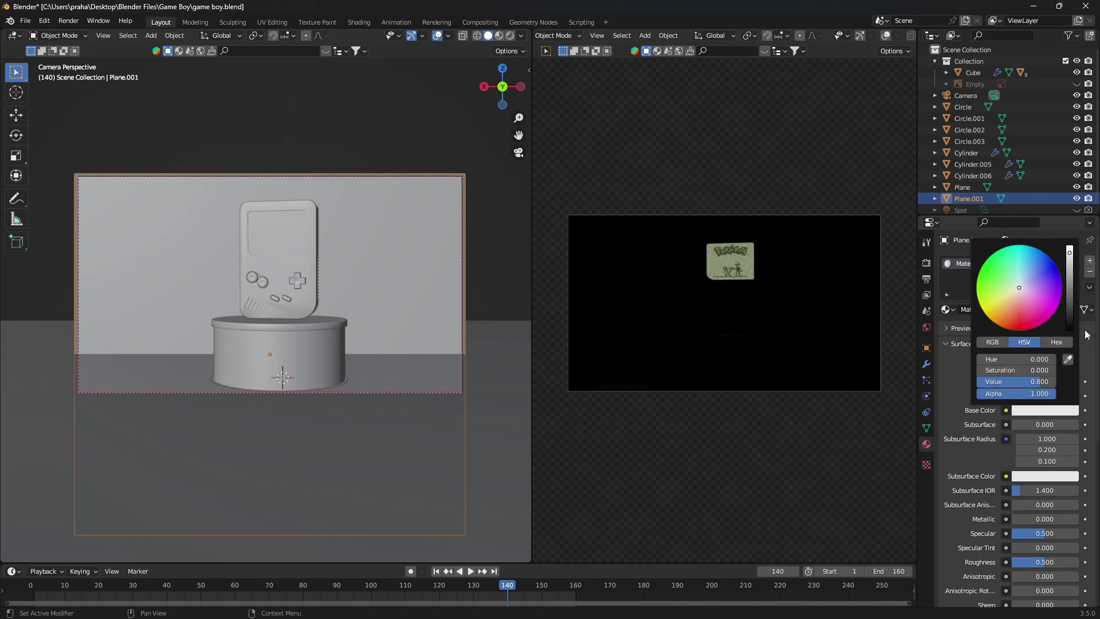
drag(1072, 309, 1071, 331)
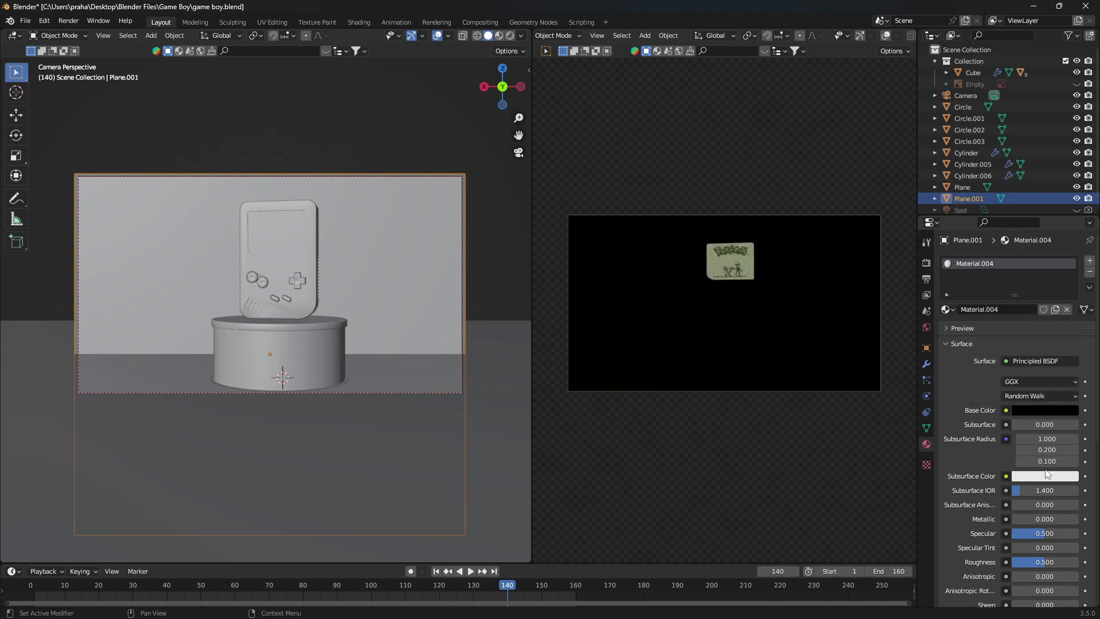
drag(1043, 562, 1075, 562)
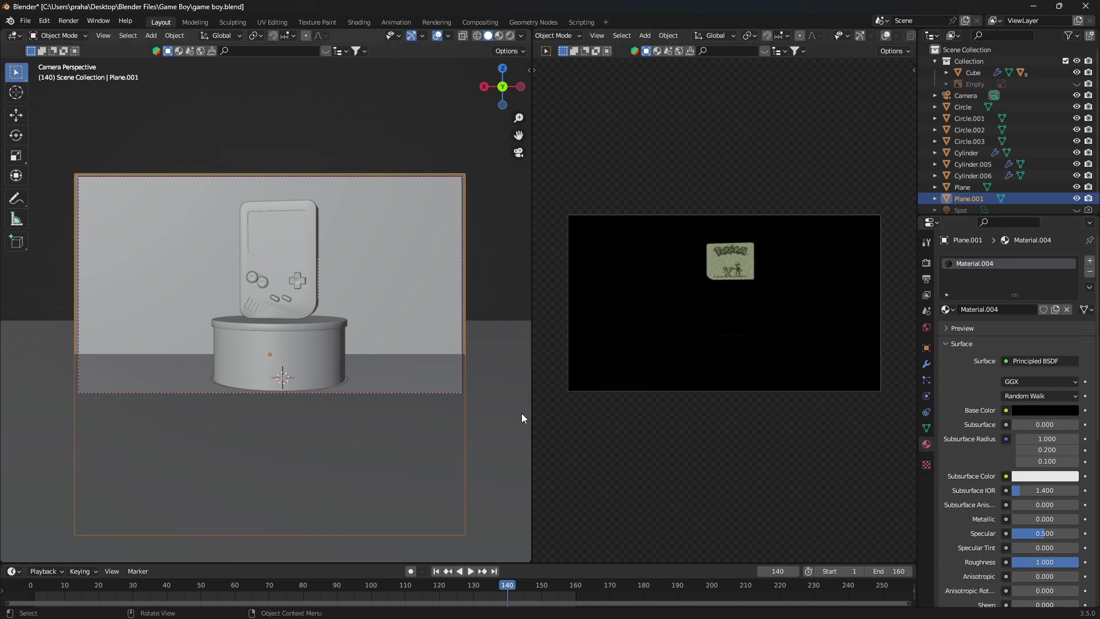
- Move the backdrop plane farther back along Y and scale it up to fill the camera frame again
key(g)
key(y)
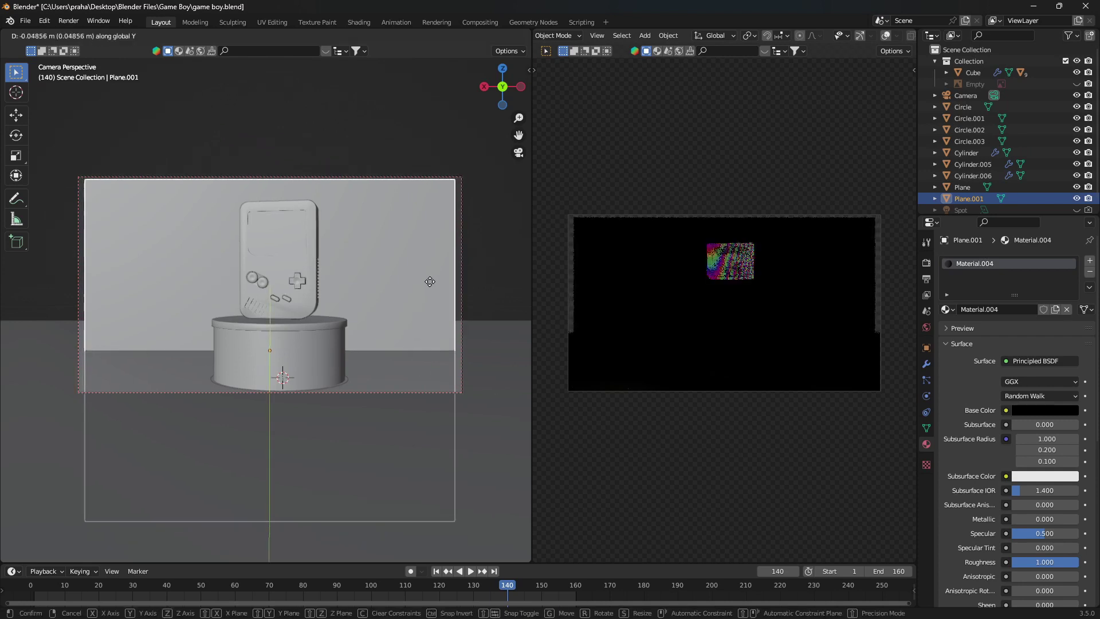
click(204, 340)
key(s)
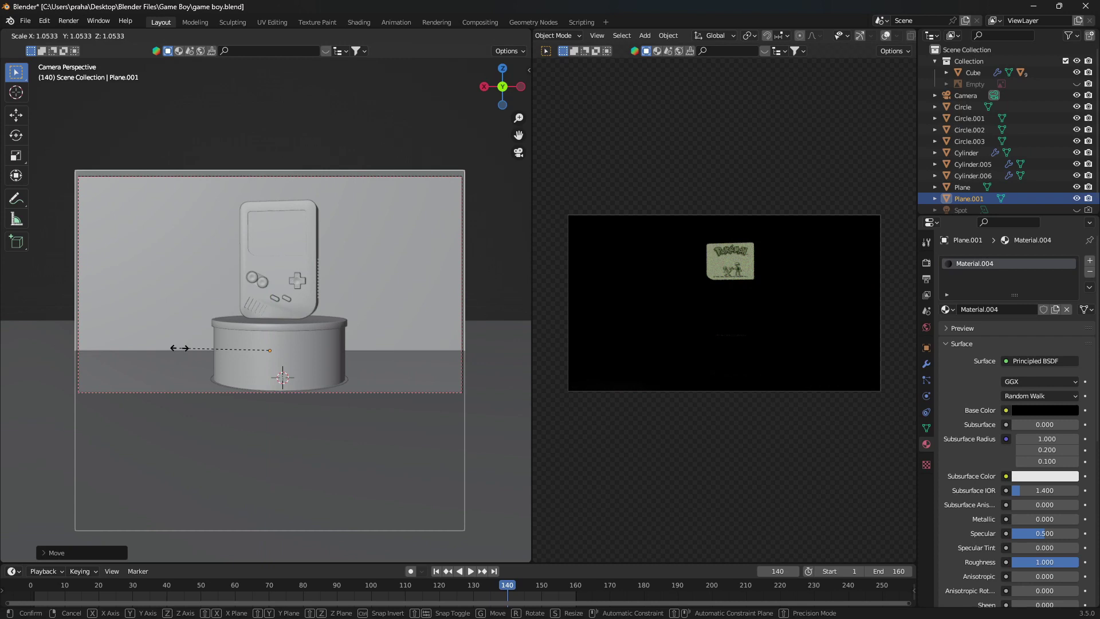
click(181, 350)
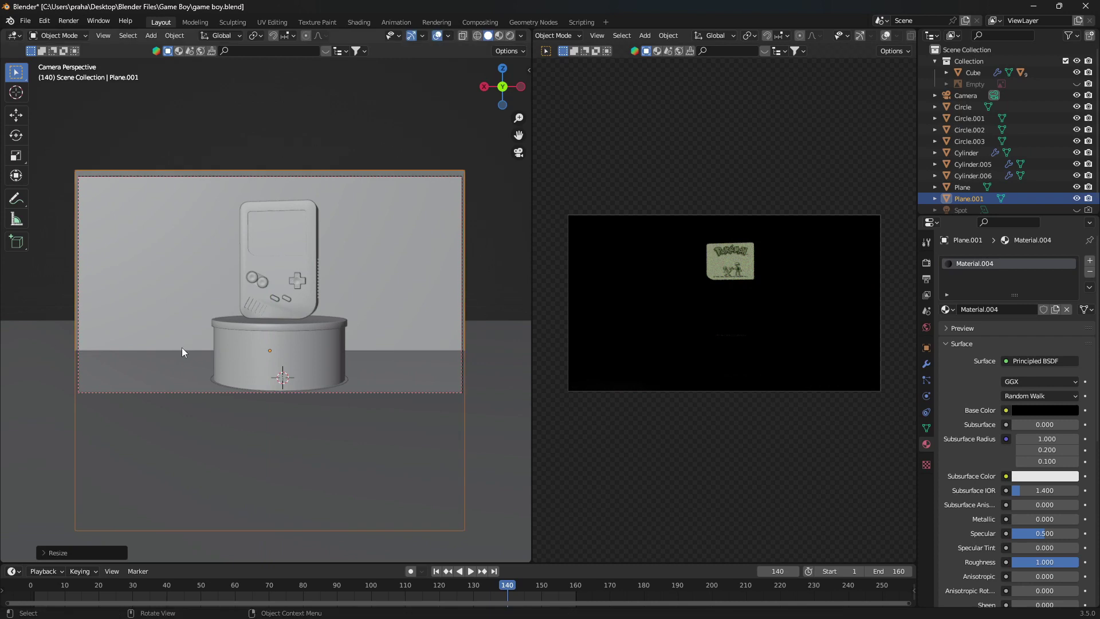
- In left orthographic view, duplicate the backdrop plane and place the copy about 0.05 m behind it along Y
scroll(633, 376, up, 1)
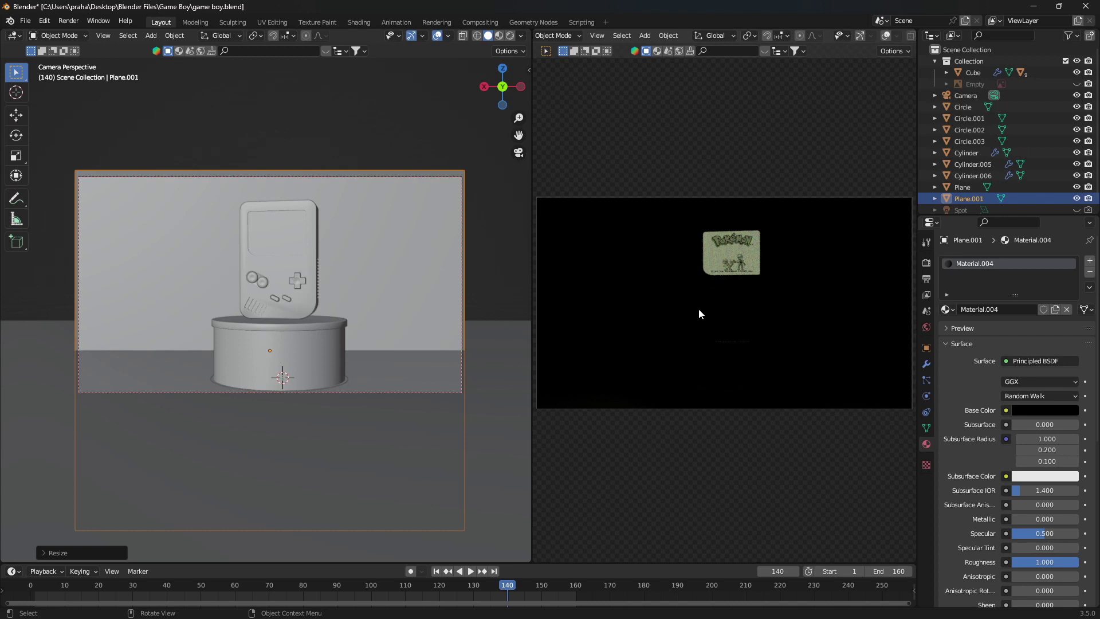
middle_drag(458, 287, 496, 143)
click(497, 97)
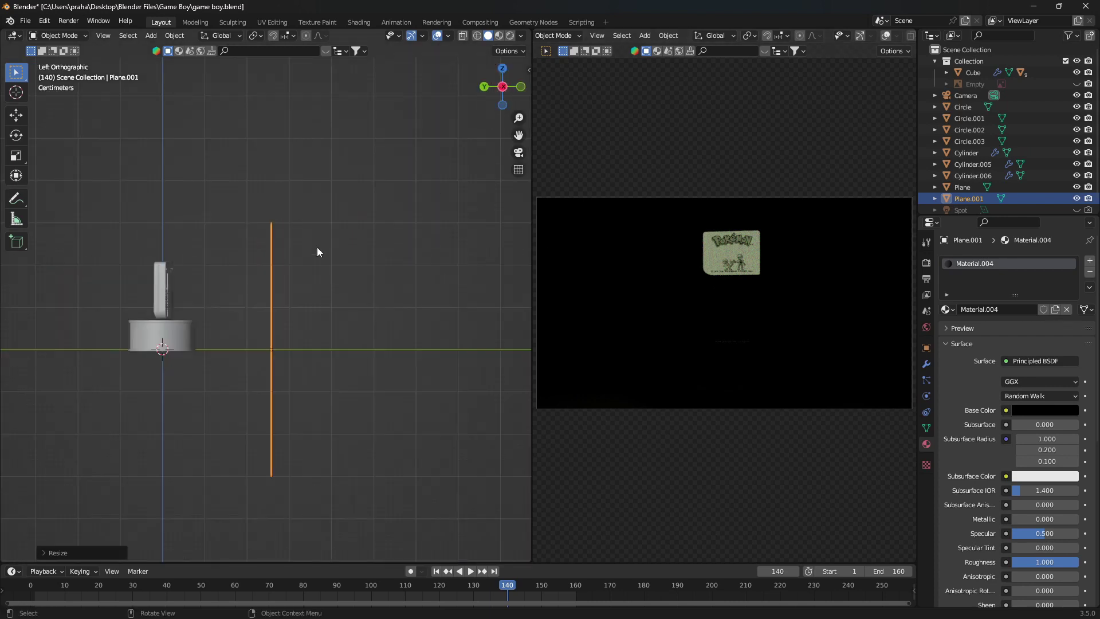
key(shift+d)
key(x)
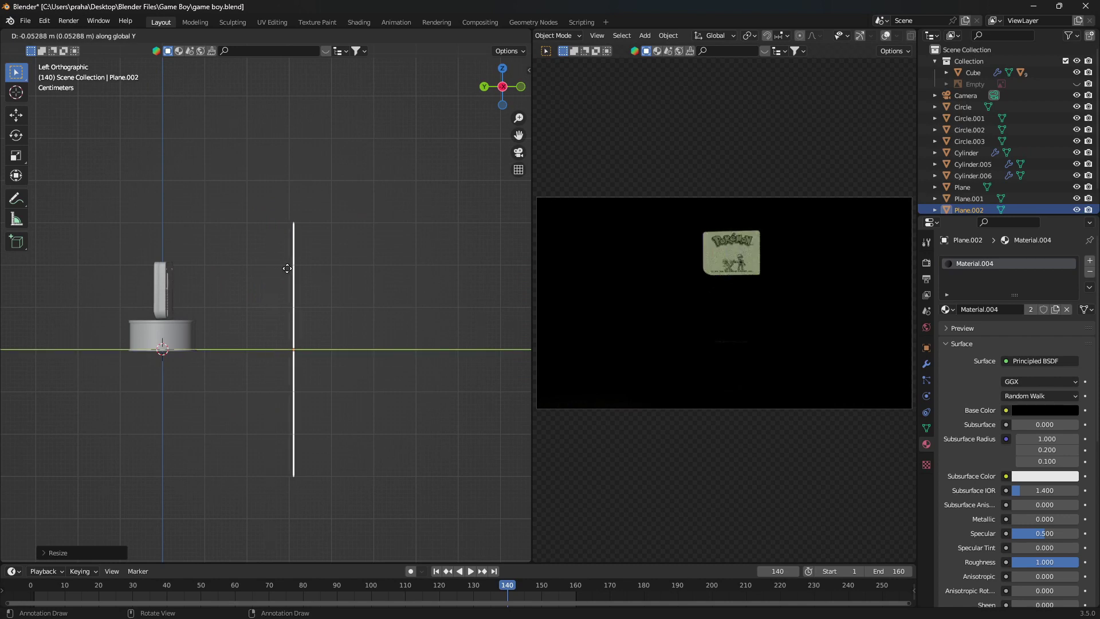
click(287, 266)
- Scale up the duplicated plane so it extends past the black backdrop's edges, and check it in camera view
middle_drag(286, 266, 312, 296)
key(s)
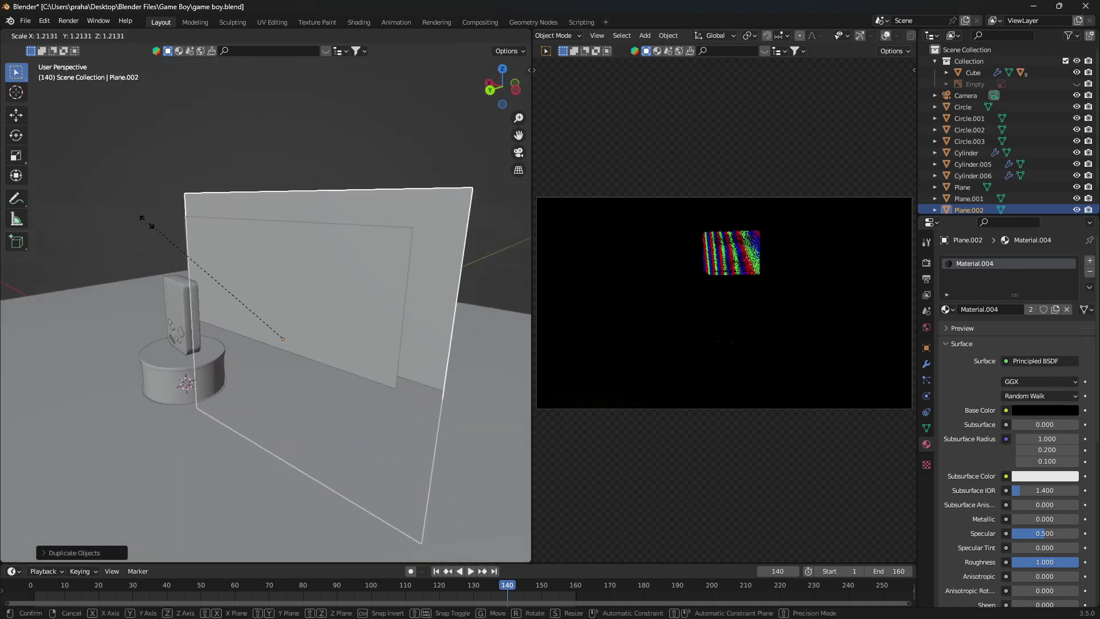
click(201, 234)
middle_drag(201, 235, 232, 235)
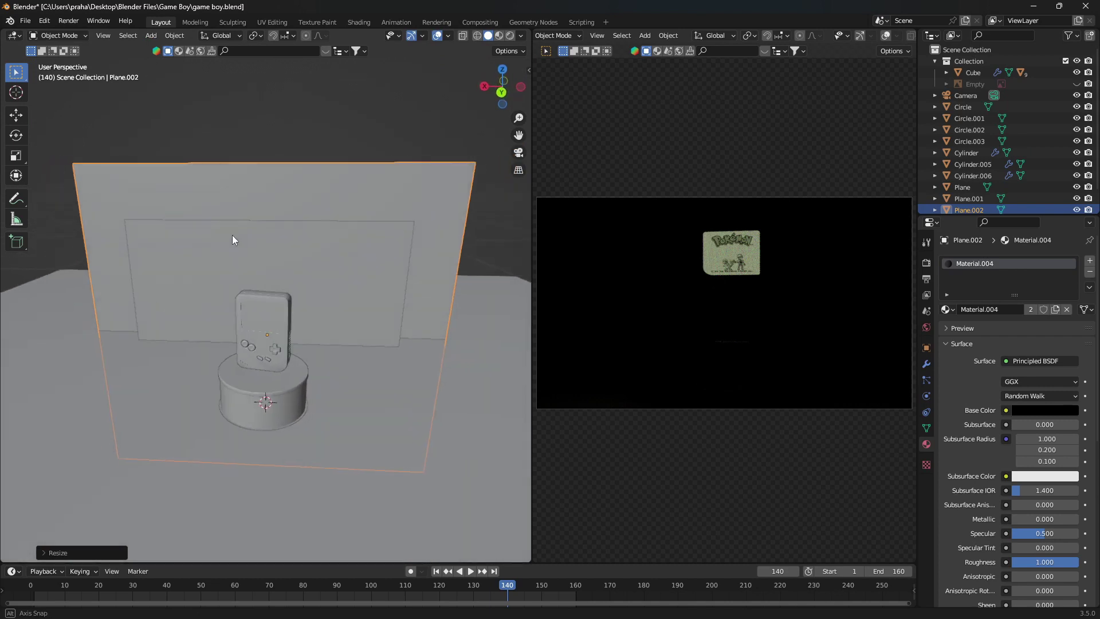
key(KP_0)
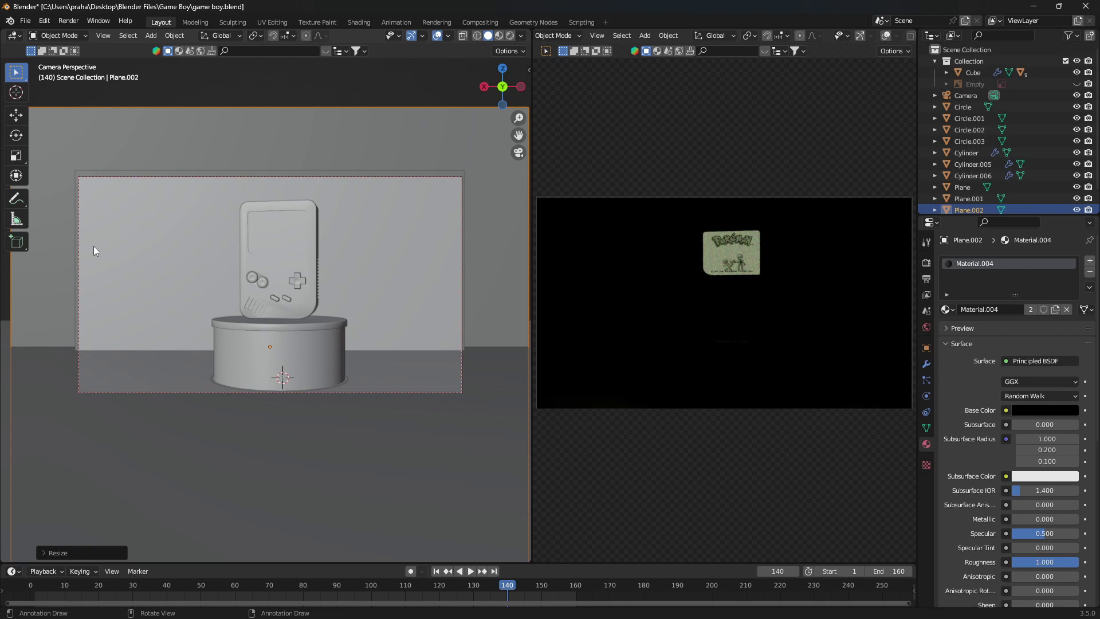
scroll(377, 179, down, 2)
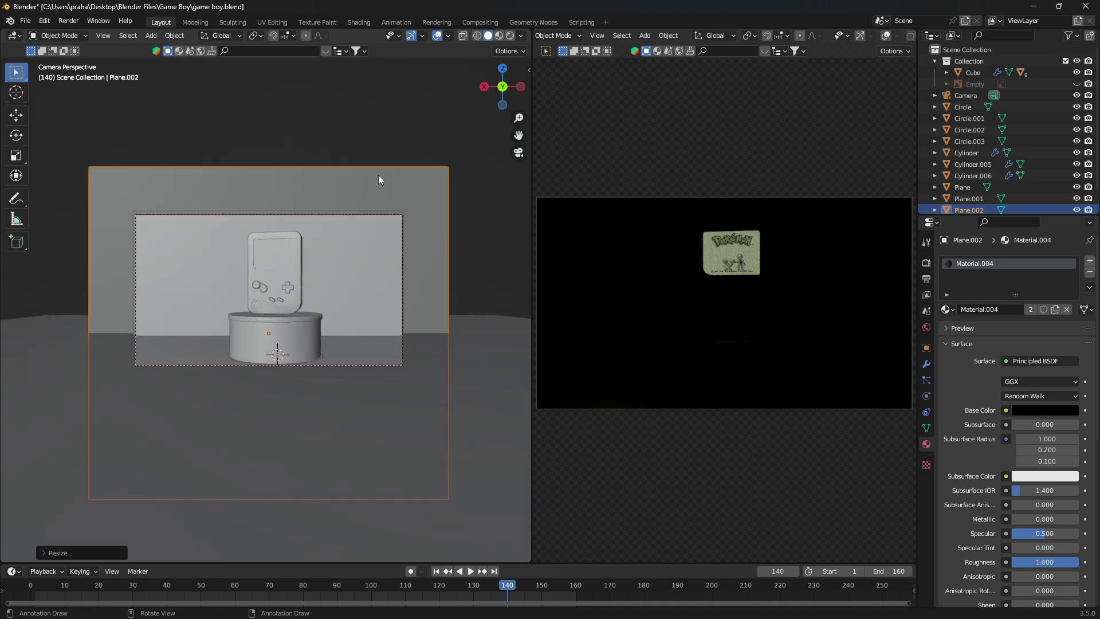
- Replace the duplicated plane's material with a new one named "light"
click(1090, 273)
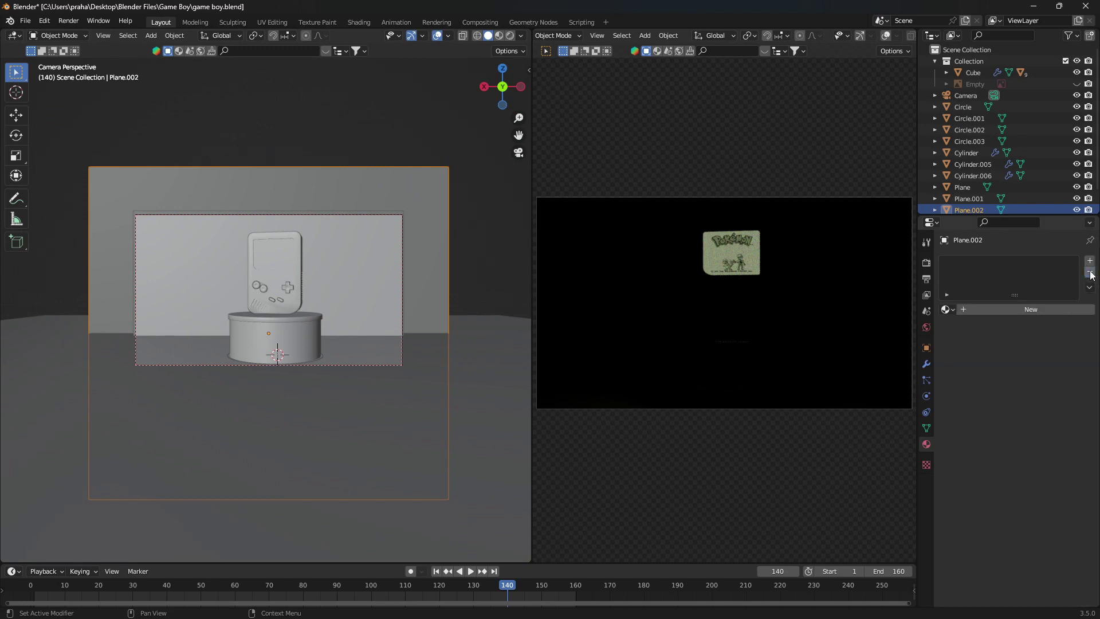
click(1022, 309)
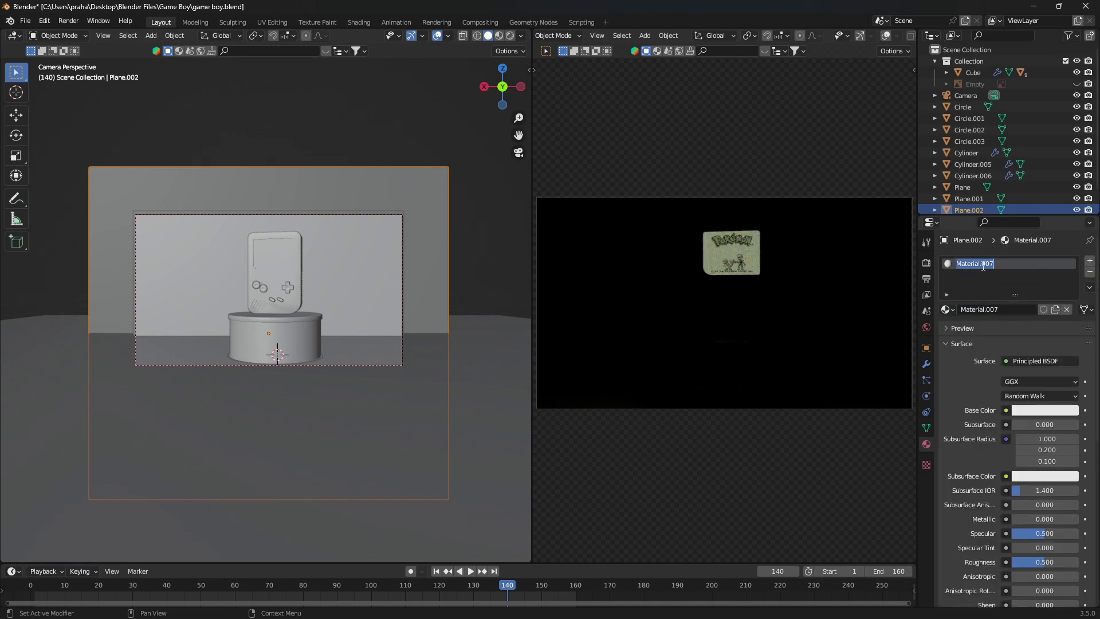
text(light)
key(Return)
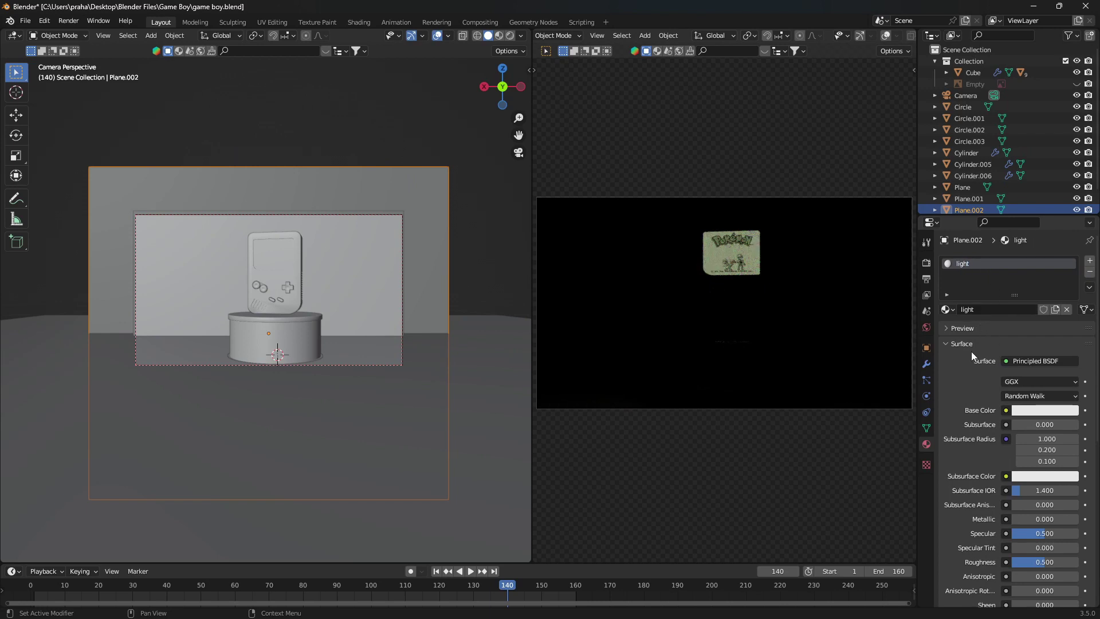
- Change the light material's surface to Emission and set its strength to 4
click(1022, 363)
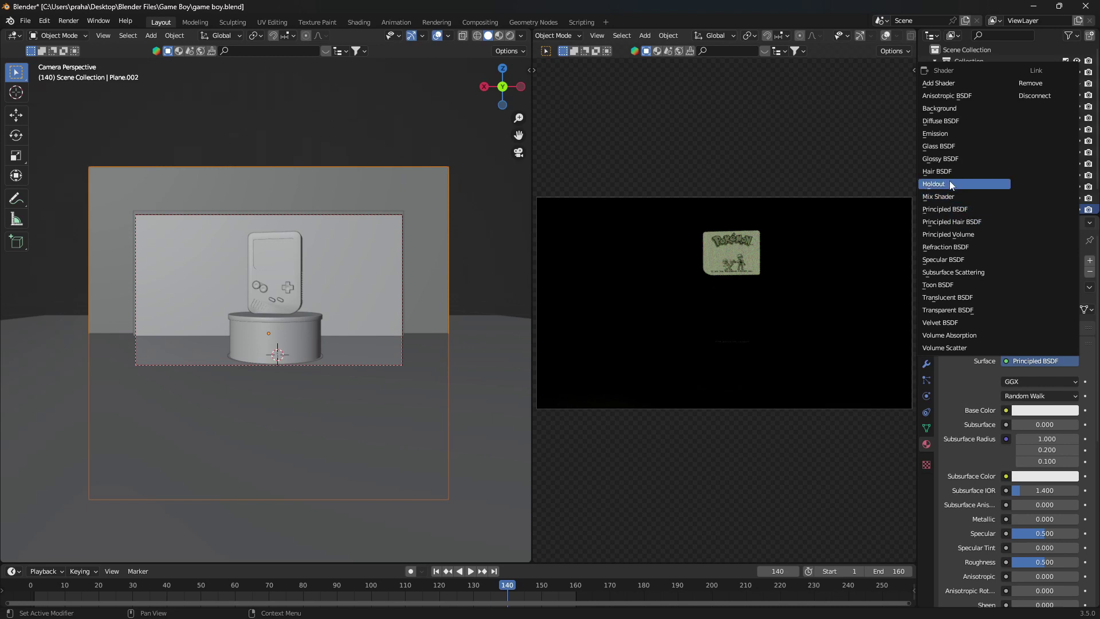
click(939, 134)
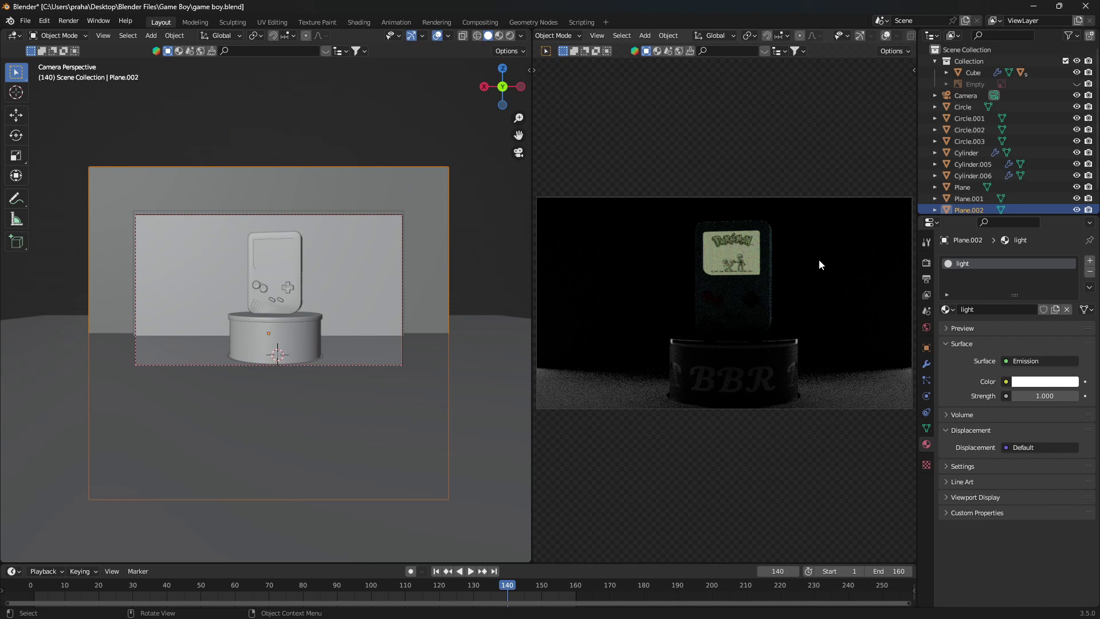
click(1044, 396)
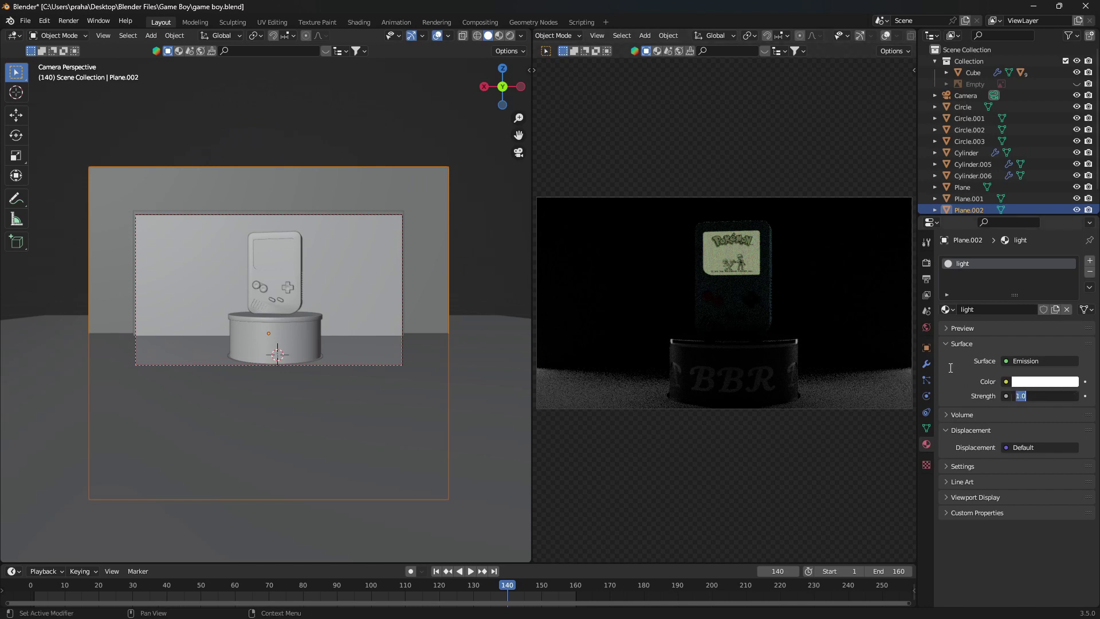
text(5)
key(Return)
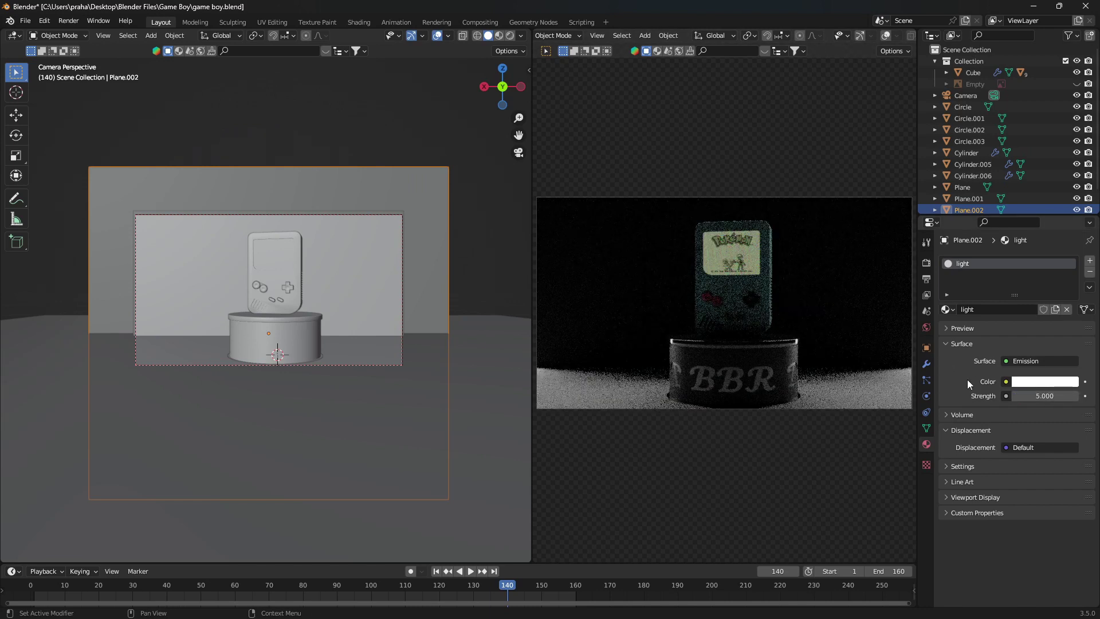
click(1016, 396)
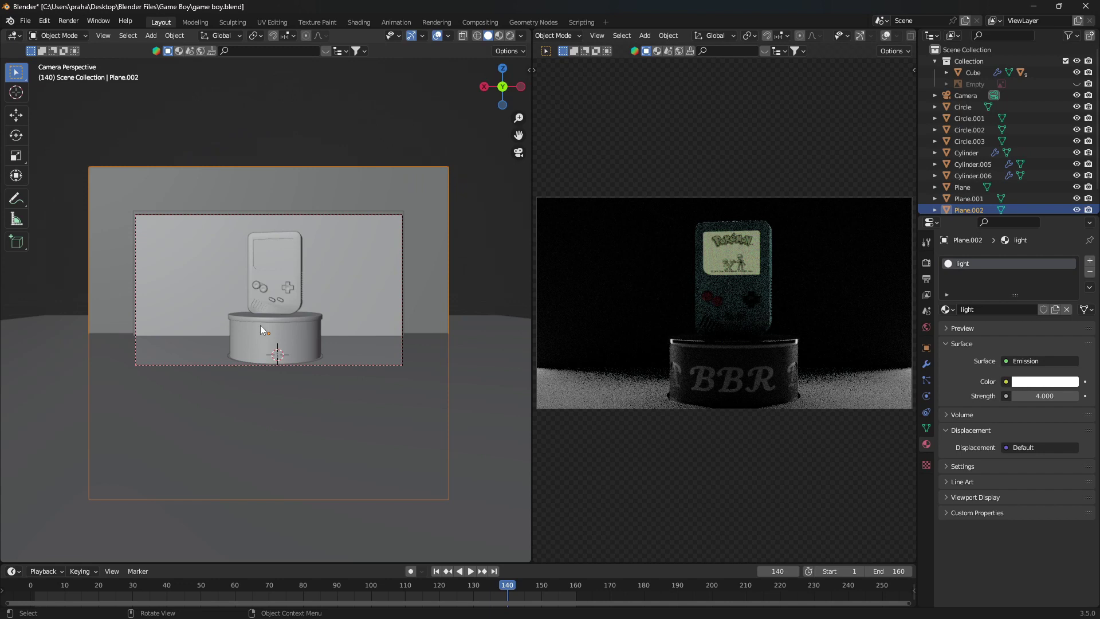
- In top view, duplicate the light plane, place the copy diagonally beside the camera and rotate it to face the Game Boy
middle_drag(499, 76, 457, 188)
key(KP_7)
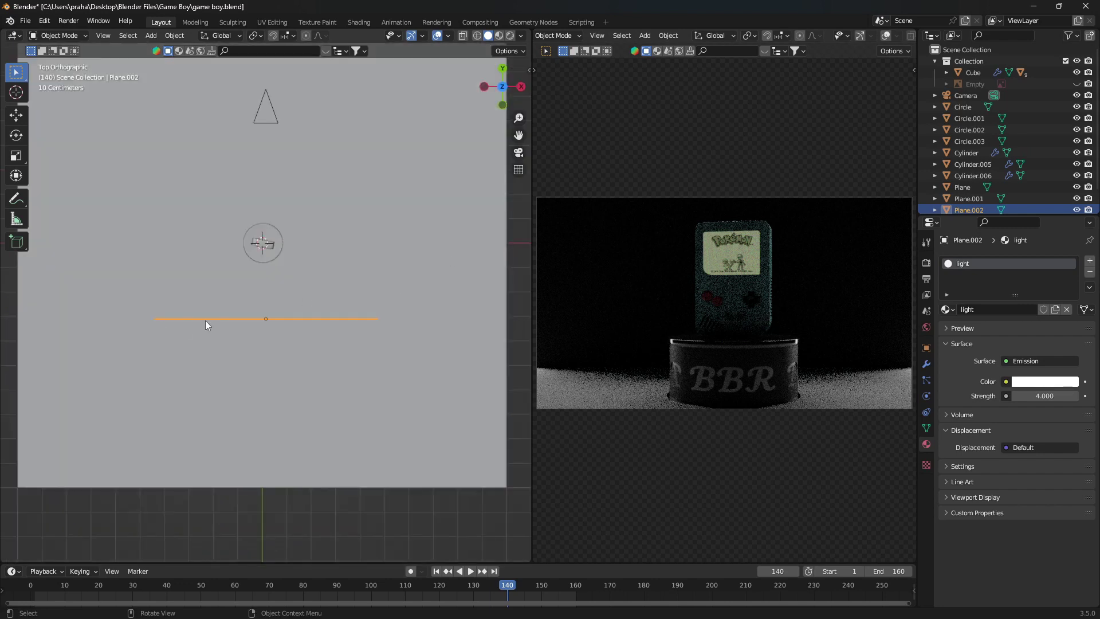
key(shift+d)
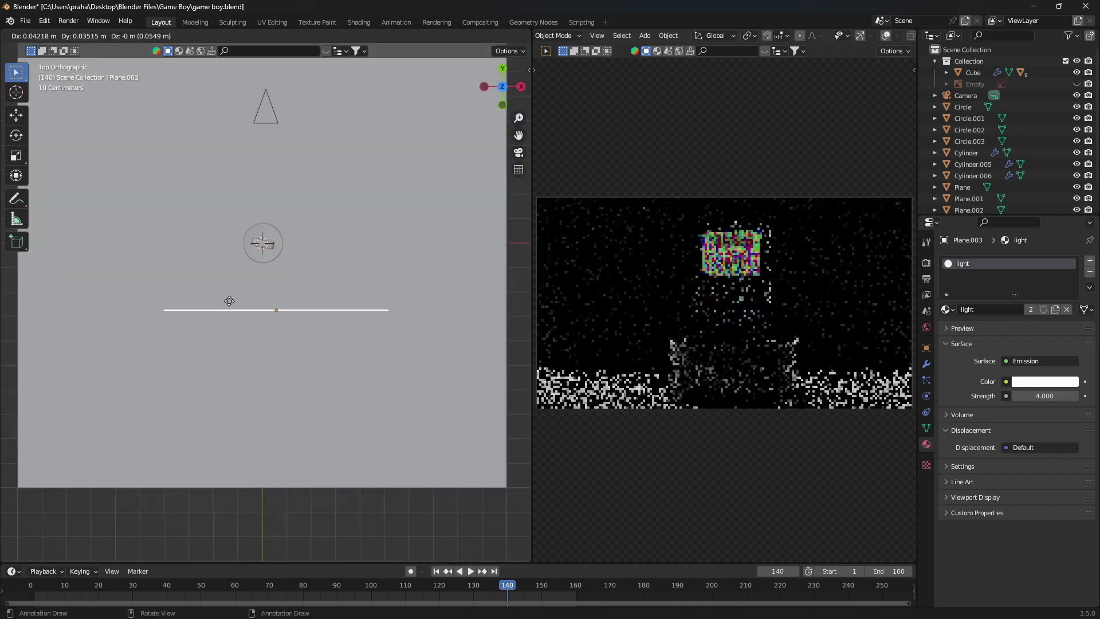
click(248, 169)
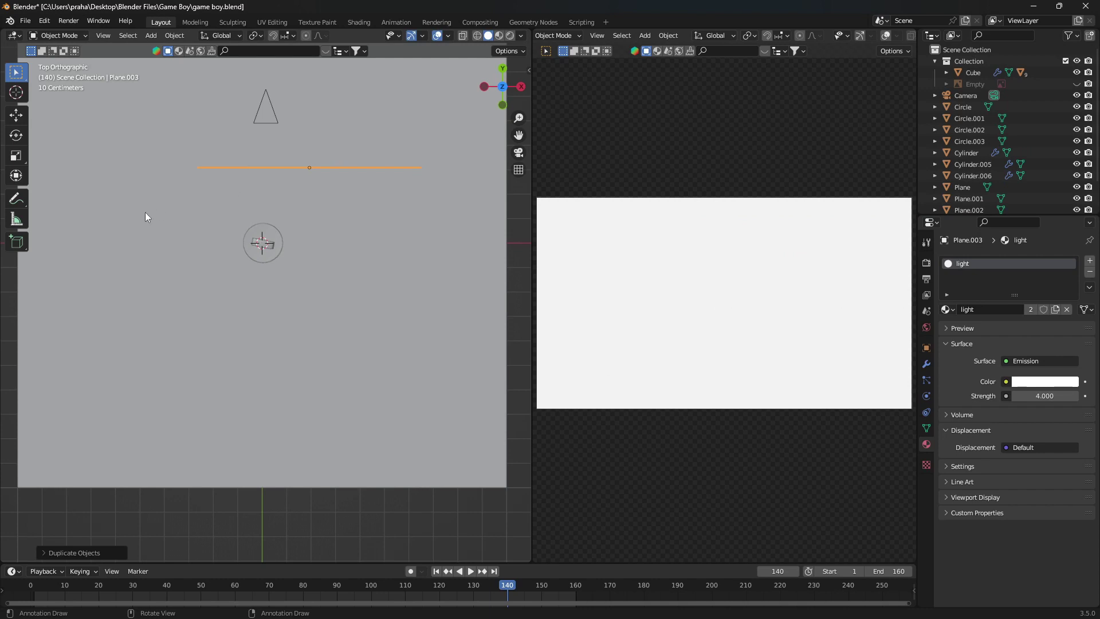
key(r)
click(202, 111)
key(g)
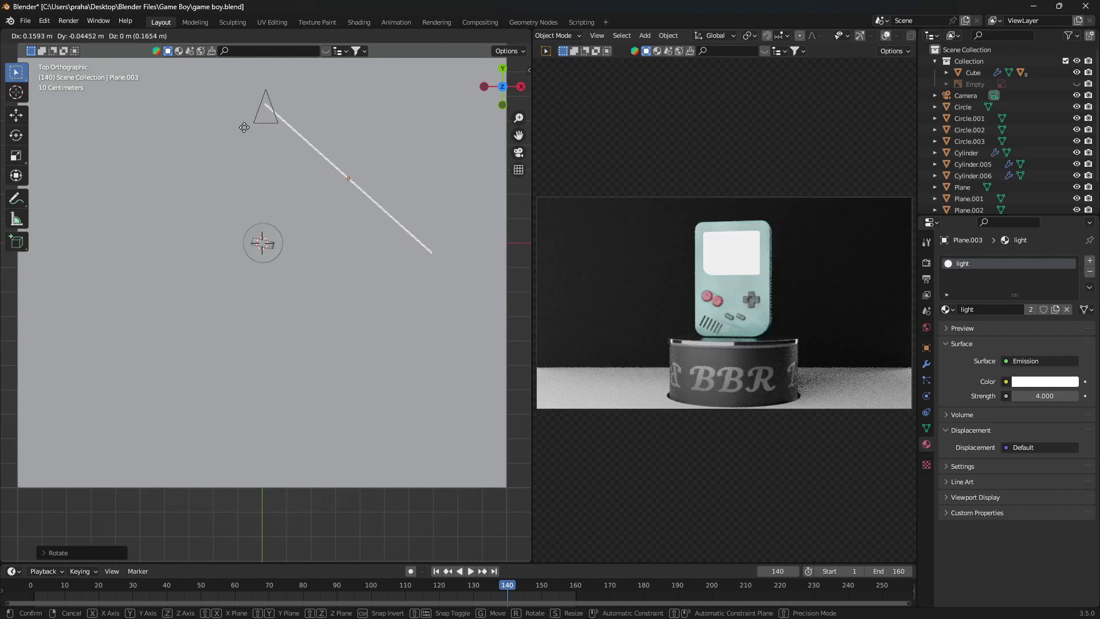
click(254, 128)
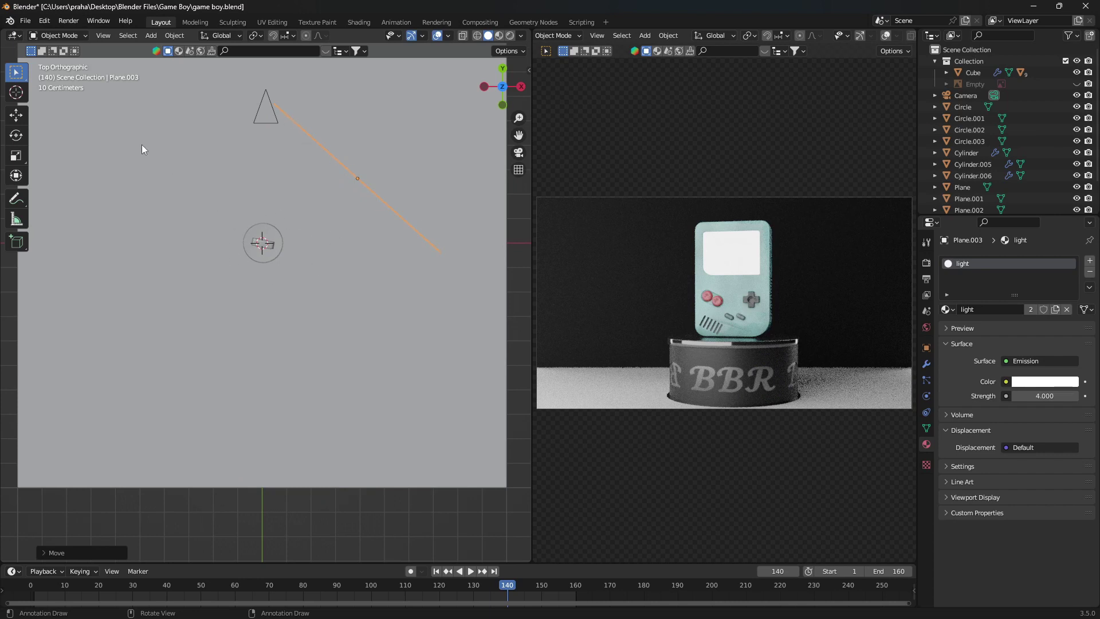
- Scale the duplicated light plane down to about 0.62 and rotate it slightly more toward the podium
key(s)
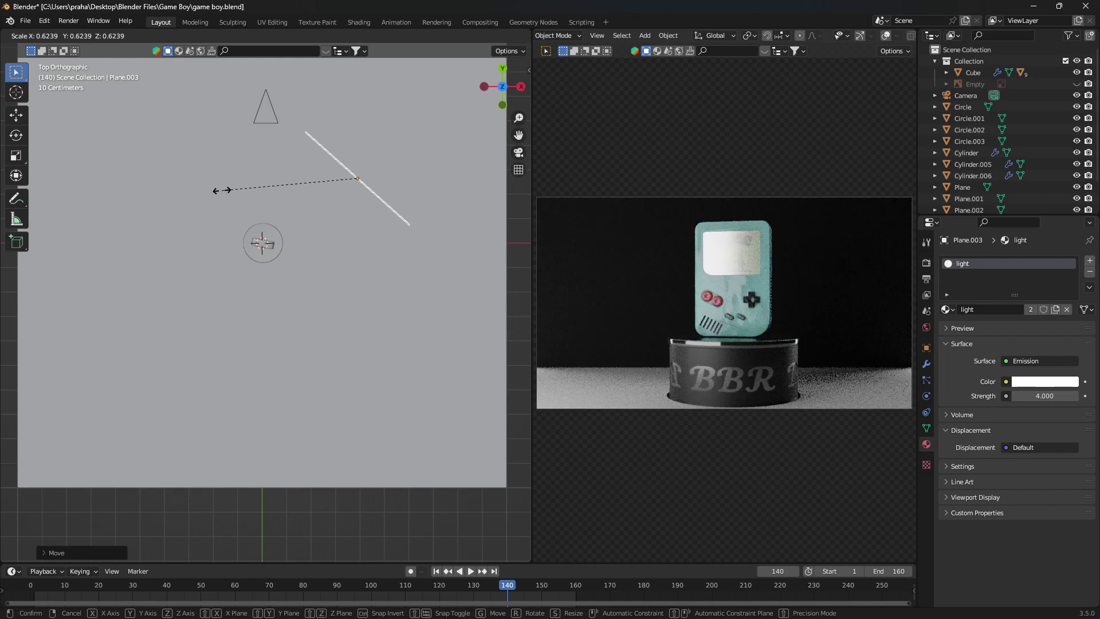
click(222, 191)
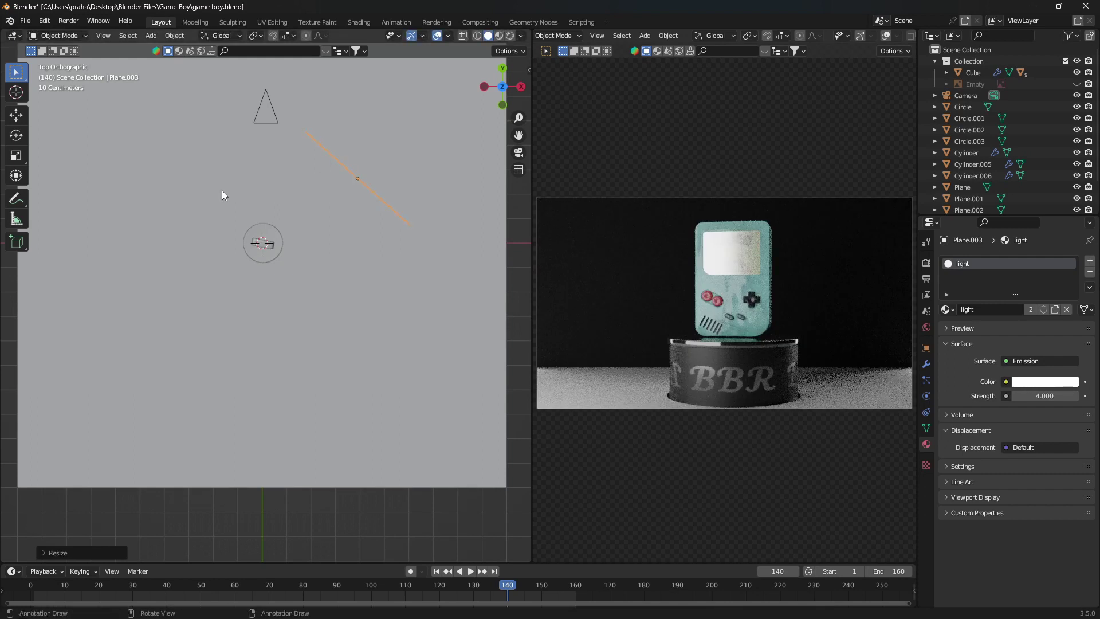
key(r)
click(217, 182)
- Try an emission strength of 2 on the light material, settle on 3, and check the lighting in camera view
double_click(1044, 396)
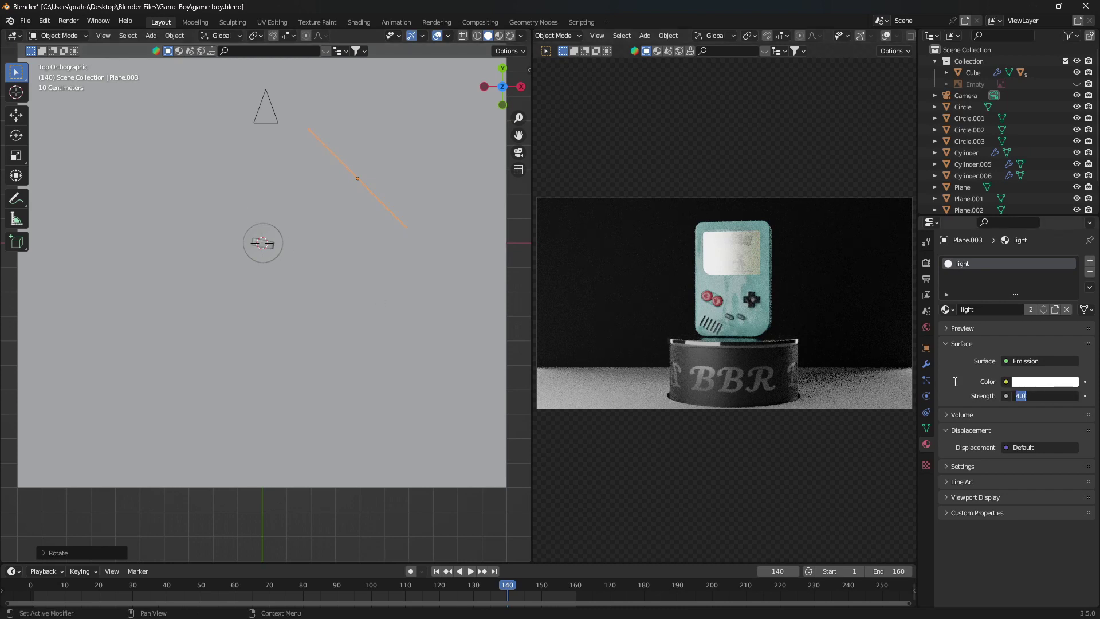
text(2)
key(Return)
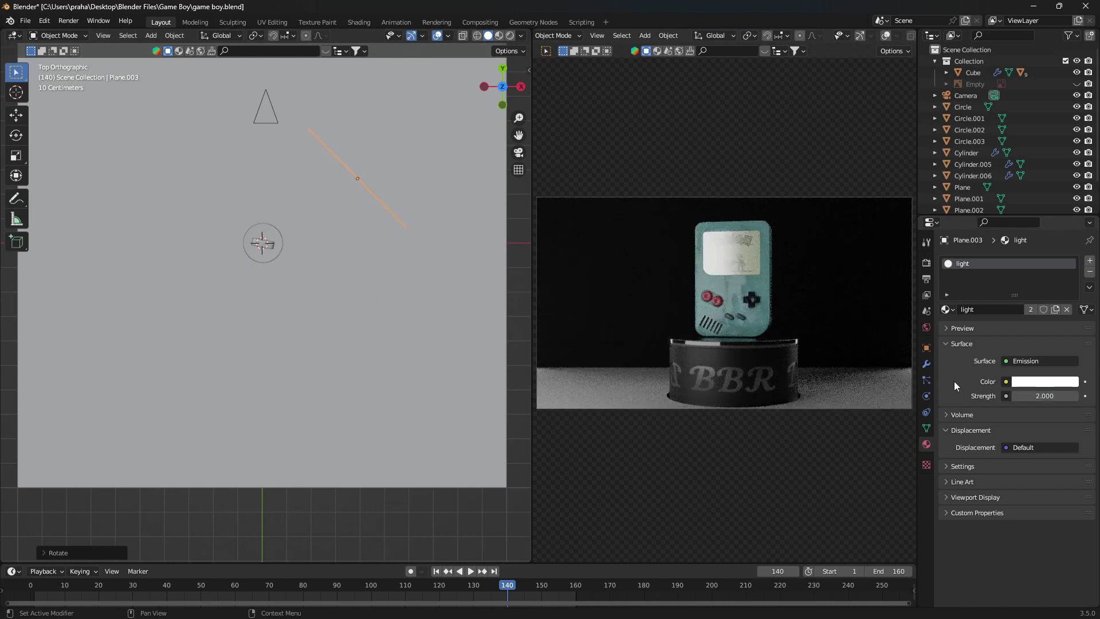
double_click(1045, 396)
text(3)
key(Return)
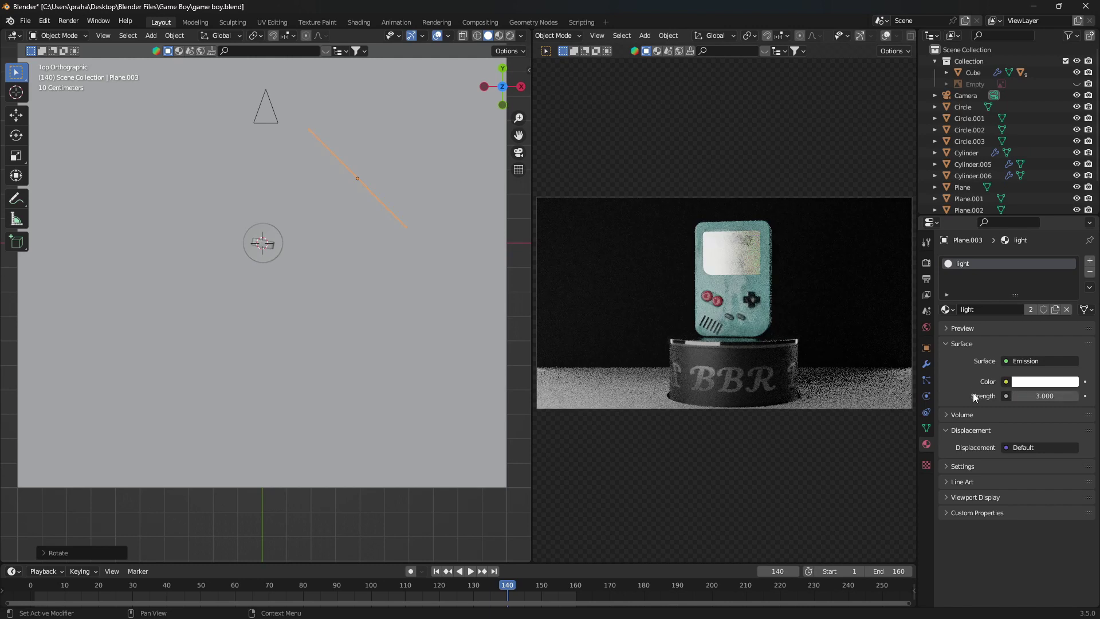
key(KP_0)
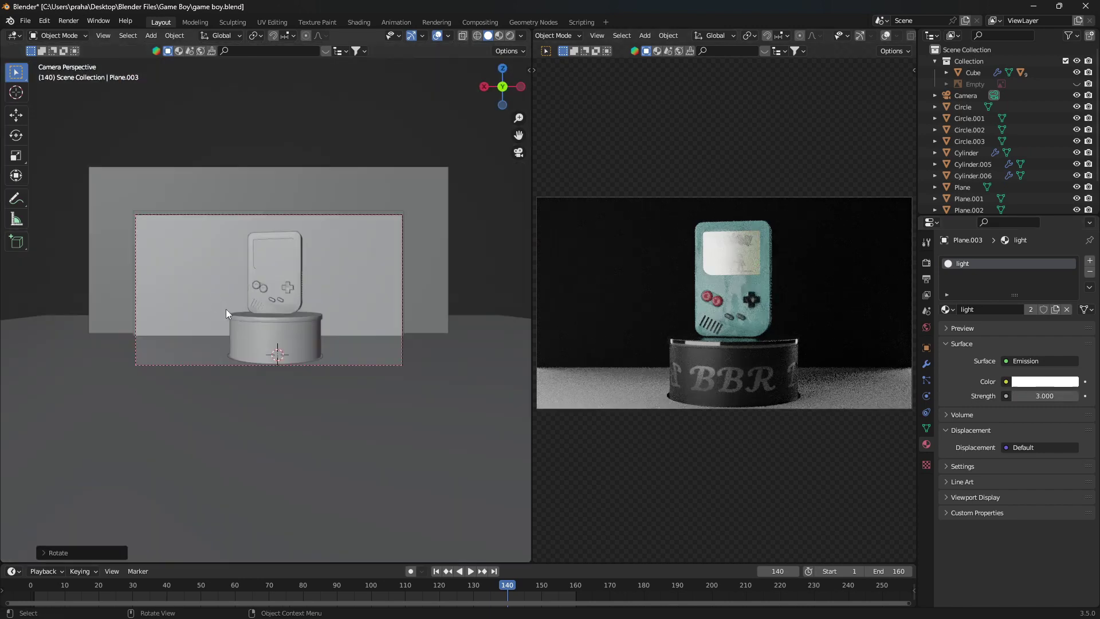
key(Home)
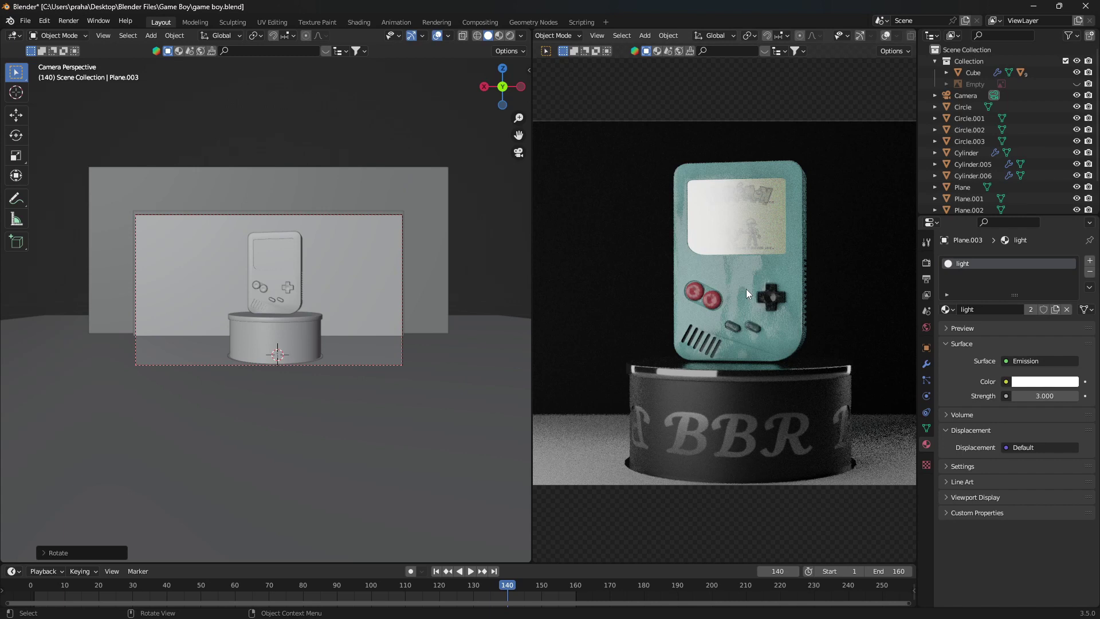
- In top view, duplicate the angled light plane along its local Z axis to the opposite side of the podium
click(498, 71)
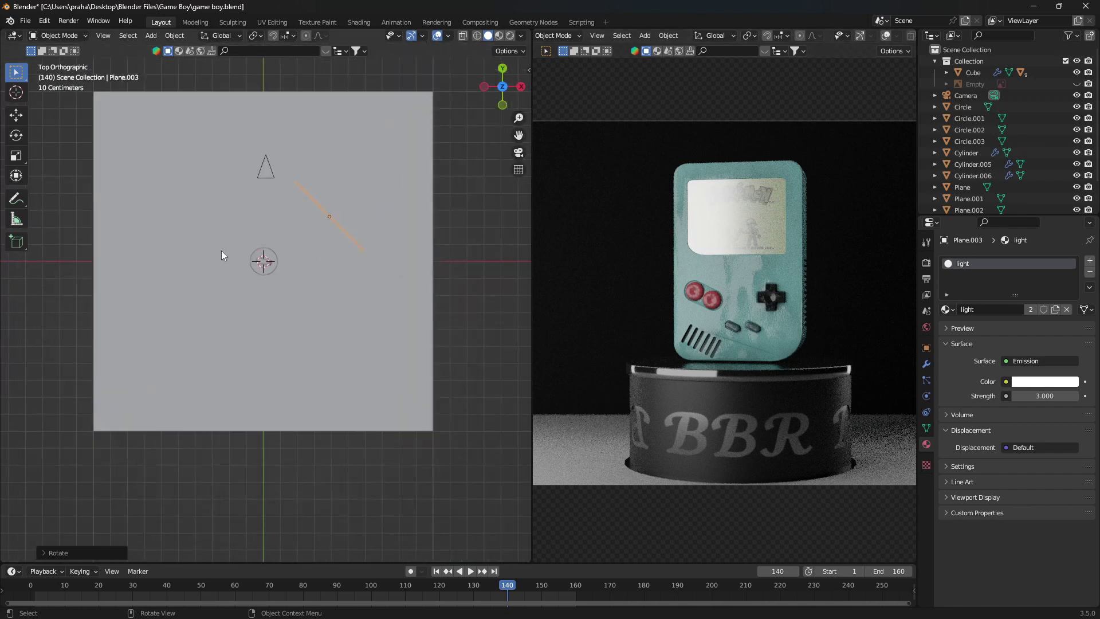
key(shift+d)
key(z)
key(z)
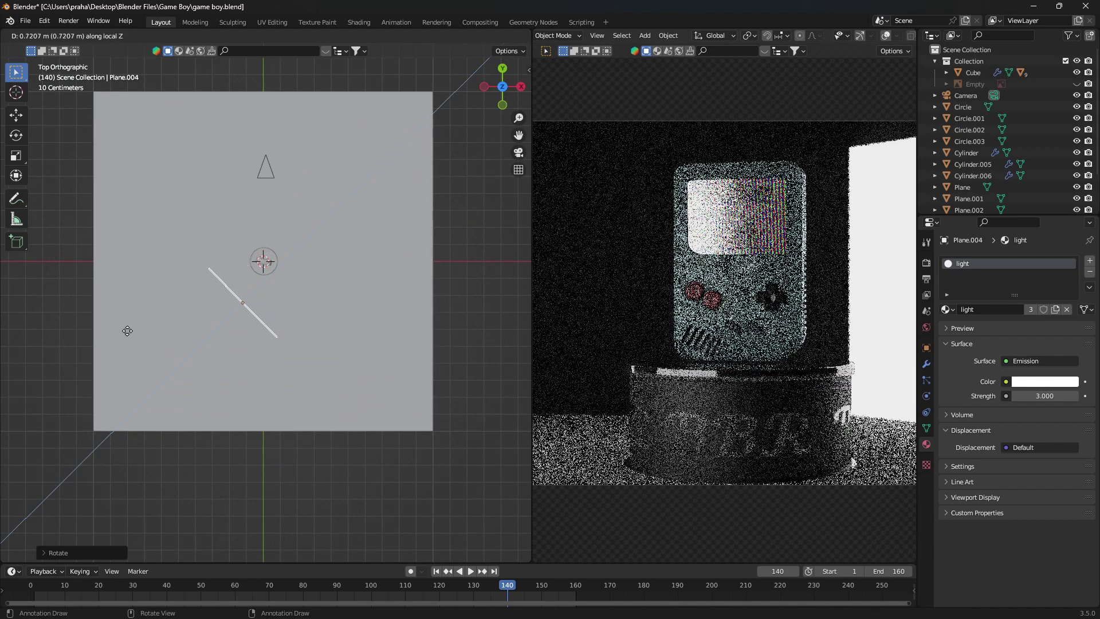
click(127, 337)
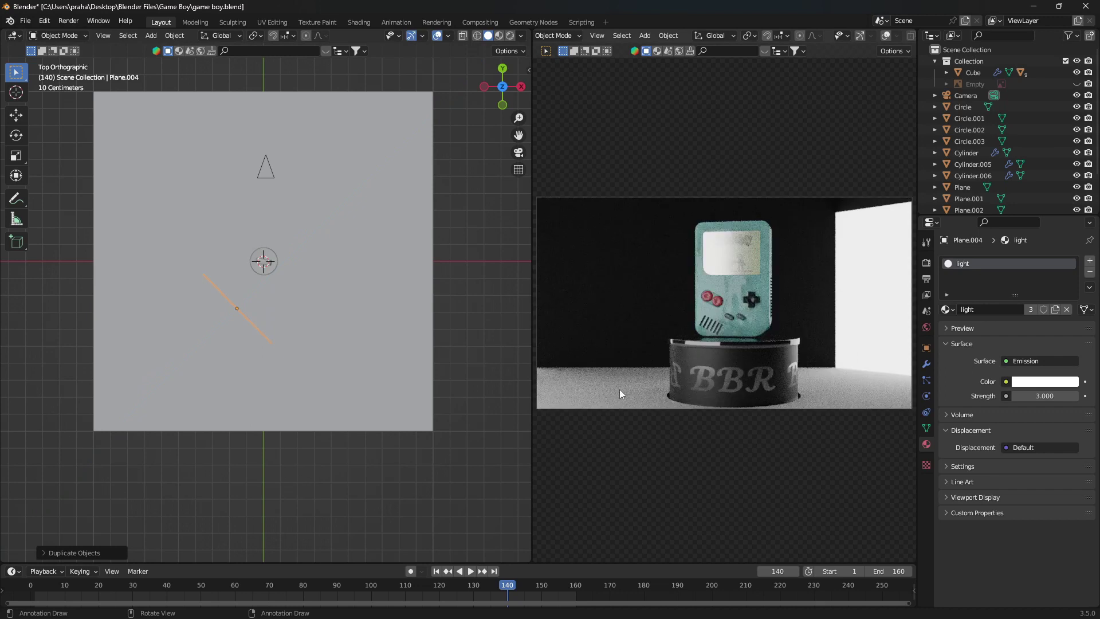
- Move the new light plane farther from the podium until it is out of the camera's frame
scroll(620, 389, down, 2)
key(g)
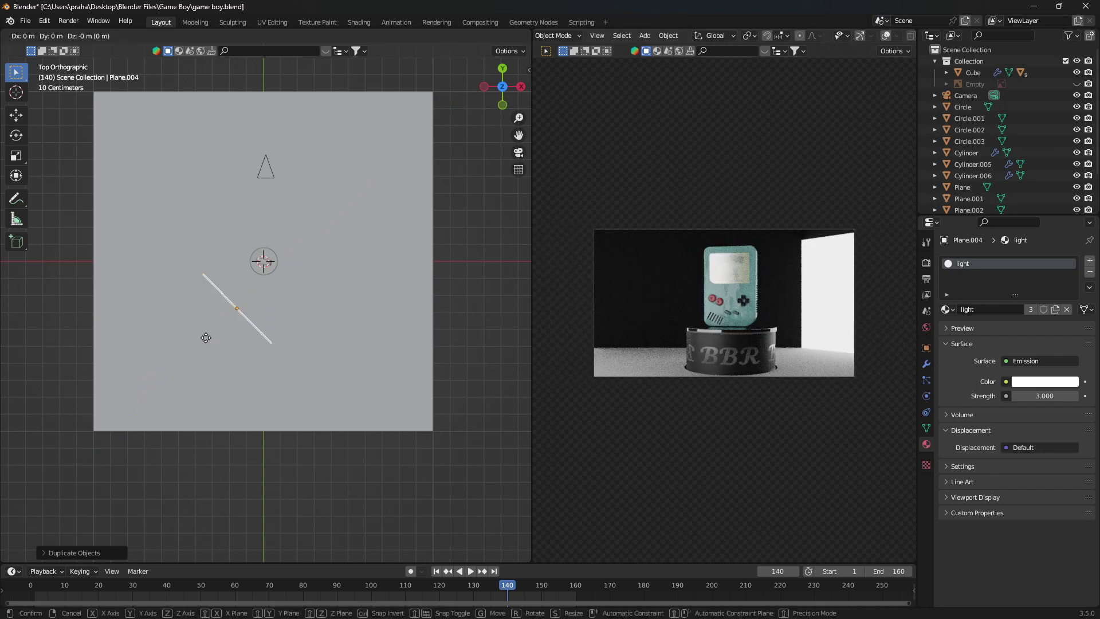
click(195, 350)
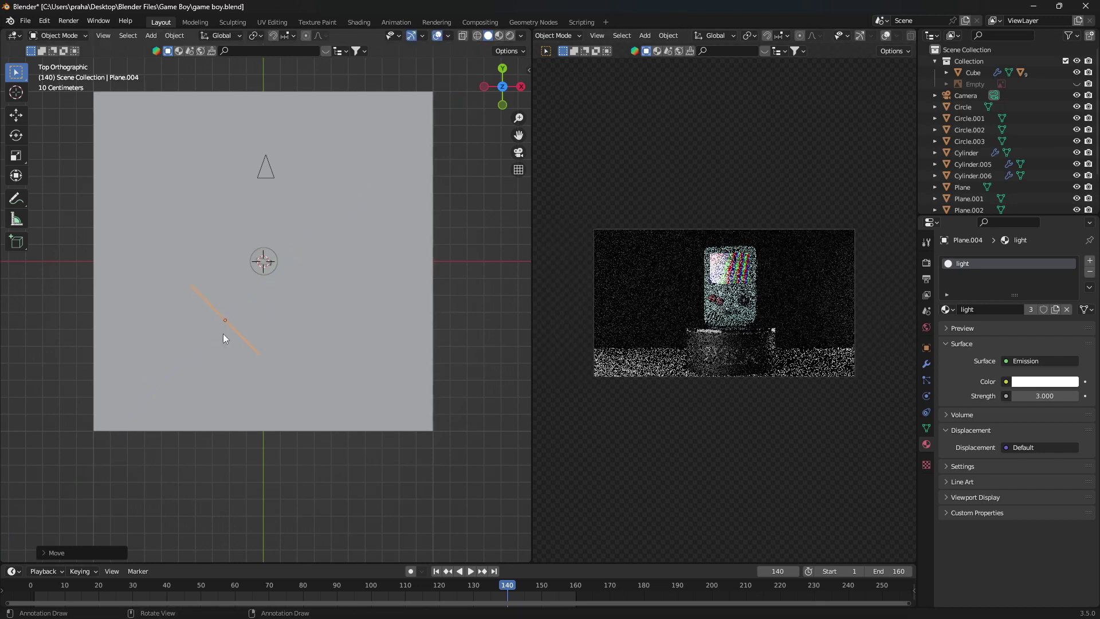
scroll(718, 333, up, 2)
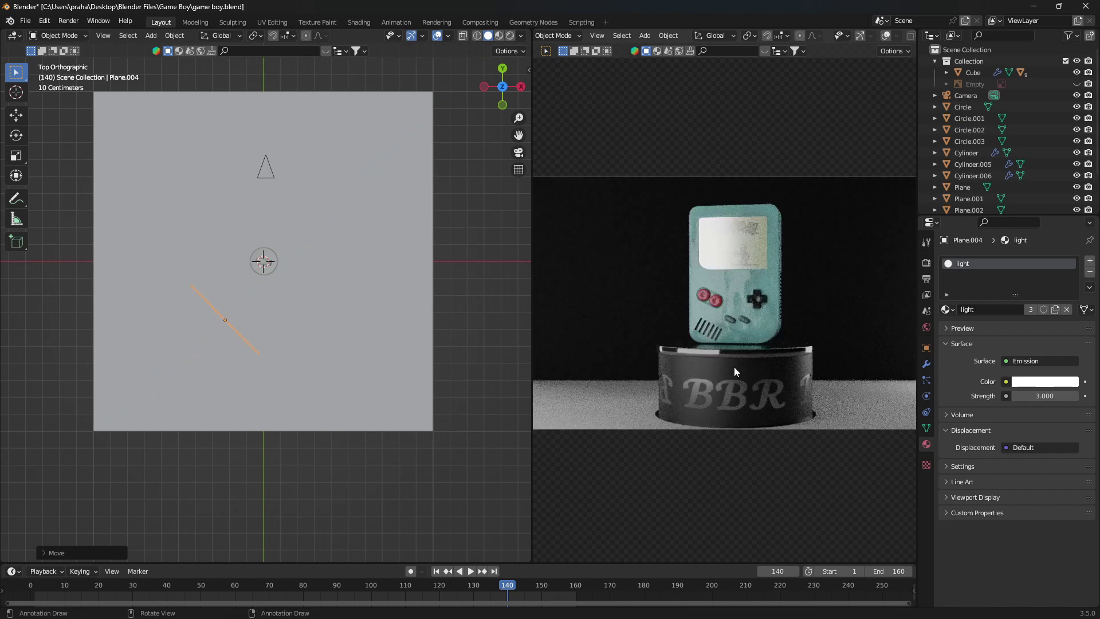
- Lighten the backdrop material's black base color slightly and set its roughness to 0.932
middle_drag(328, 407, 80, 321)
scroll(198, 328, up, 1)
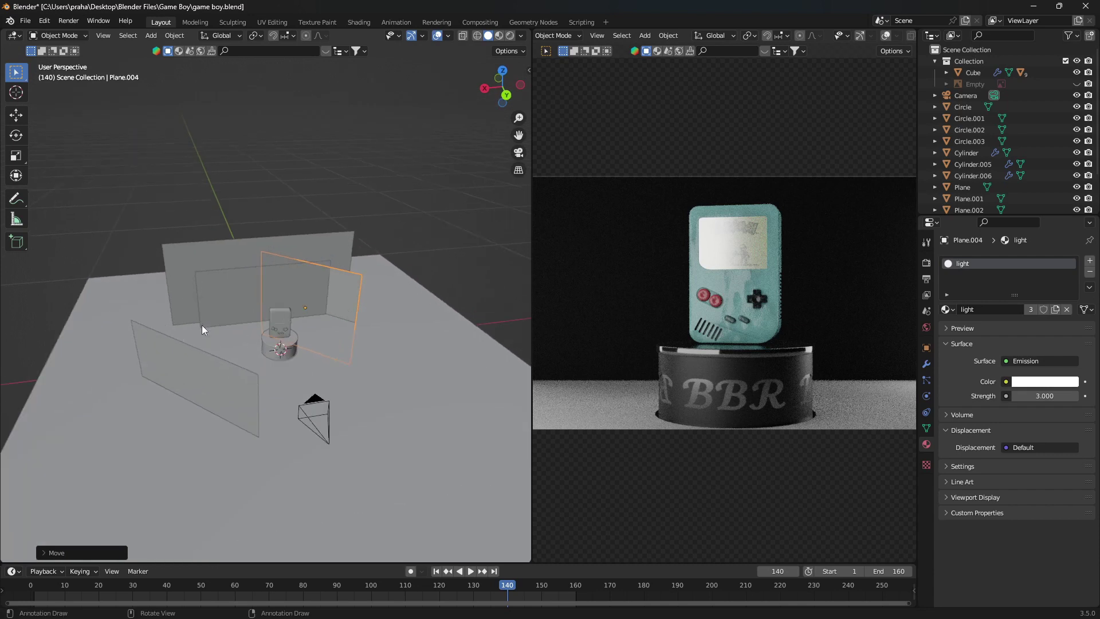
click(197, 266)
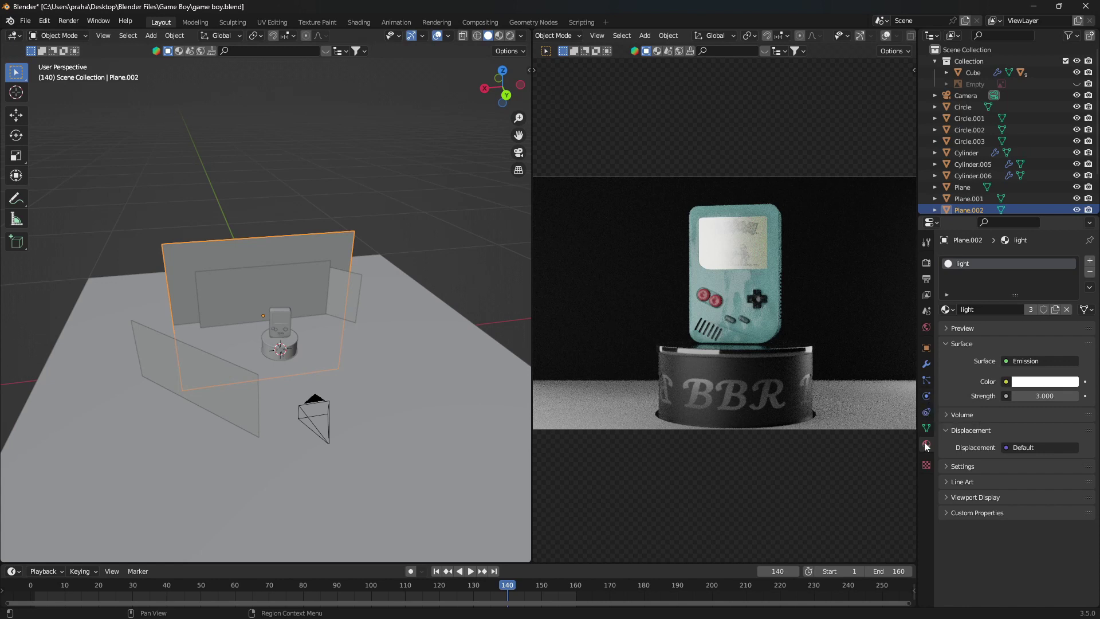
click(969, 198)
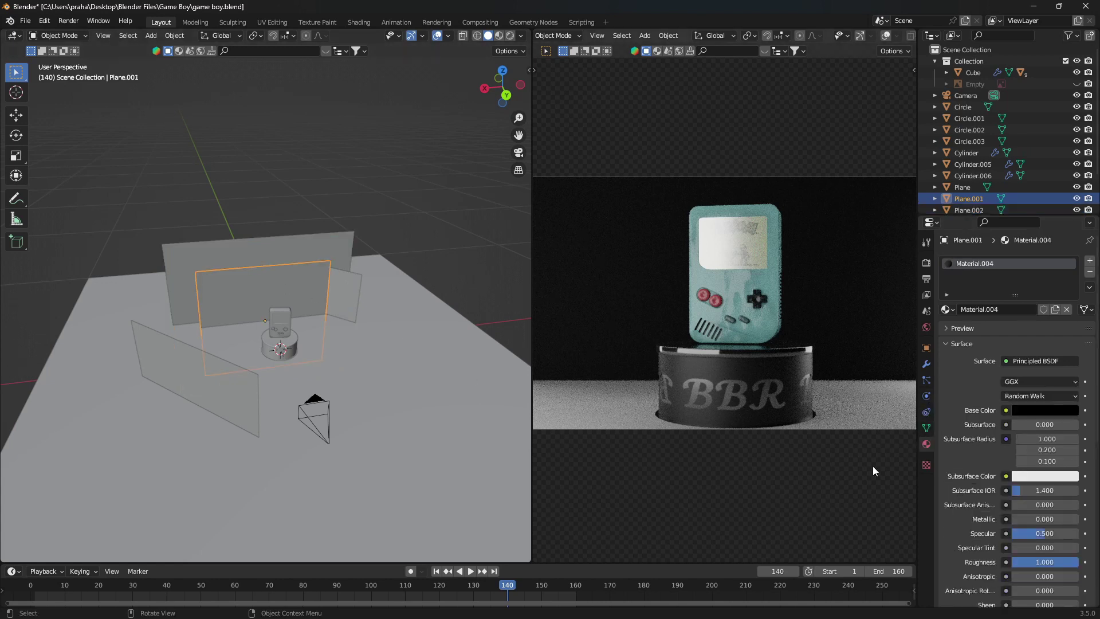
scroll(1033, 445, down, 2)
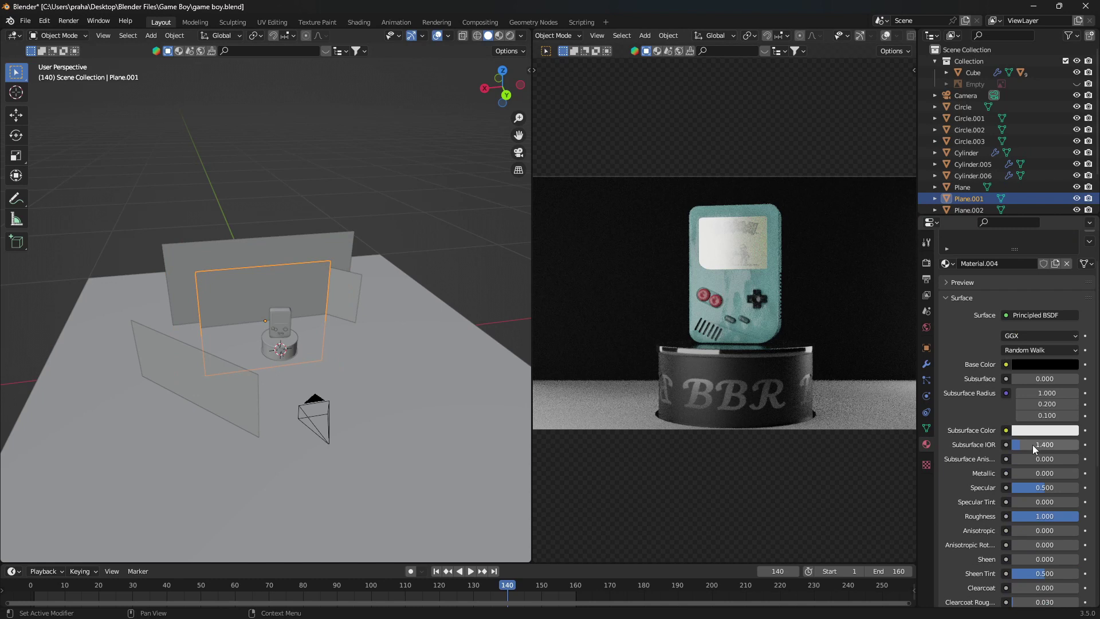
click(1027, 365)
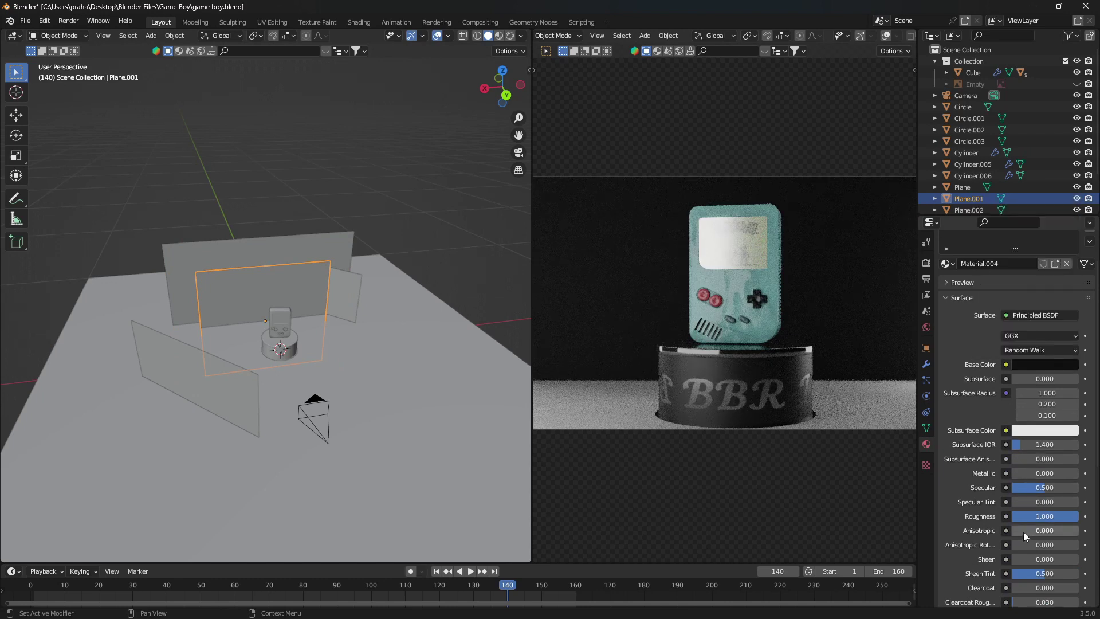
drag(1045, 516, 1041, 516)
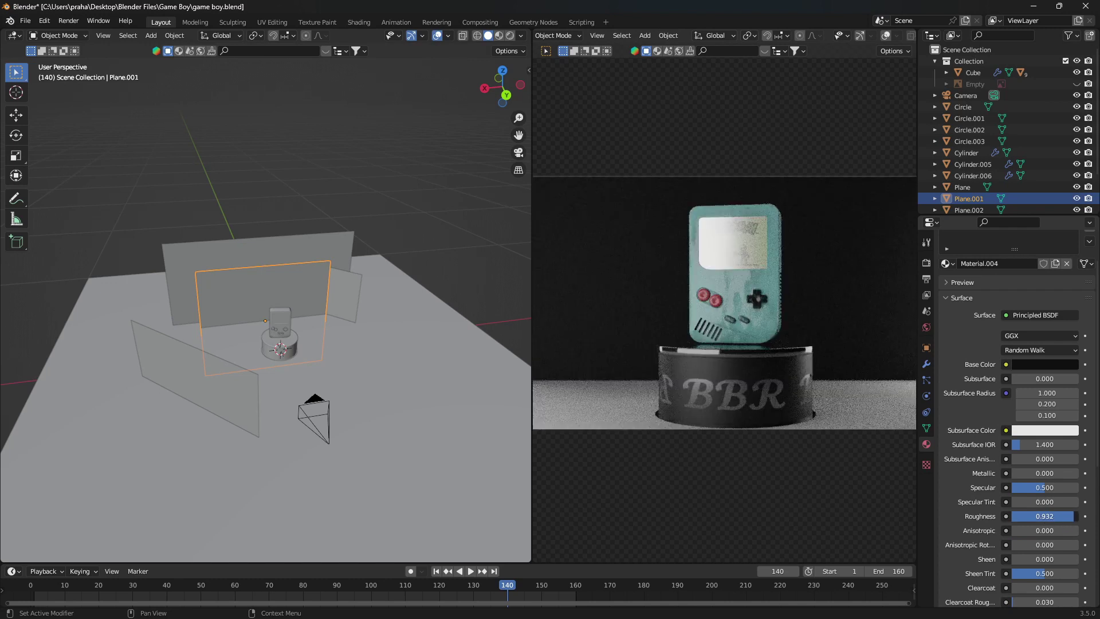
- Give the floor plane a new material with a near-black base color, metallic 1.0 and roughness 0.220
click(445, 424)
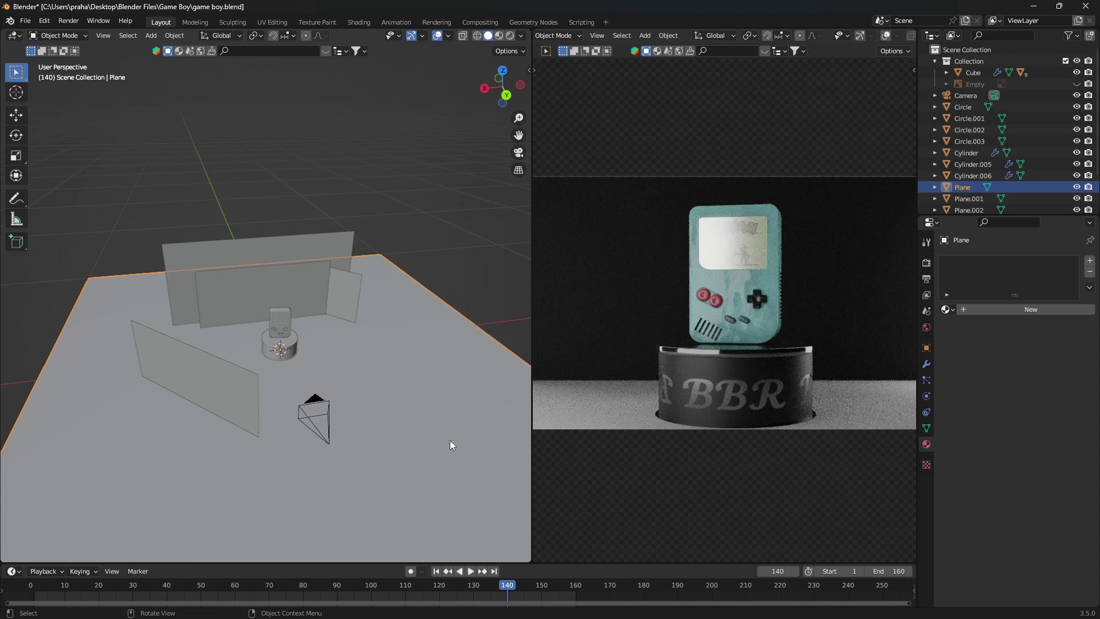
click(964, 310)
click(1048, 410)
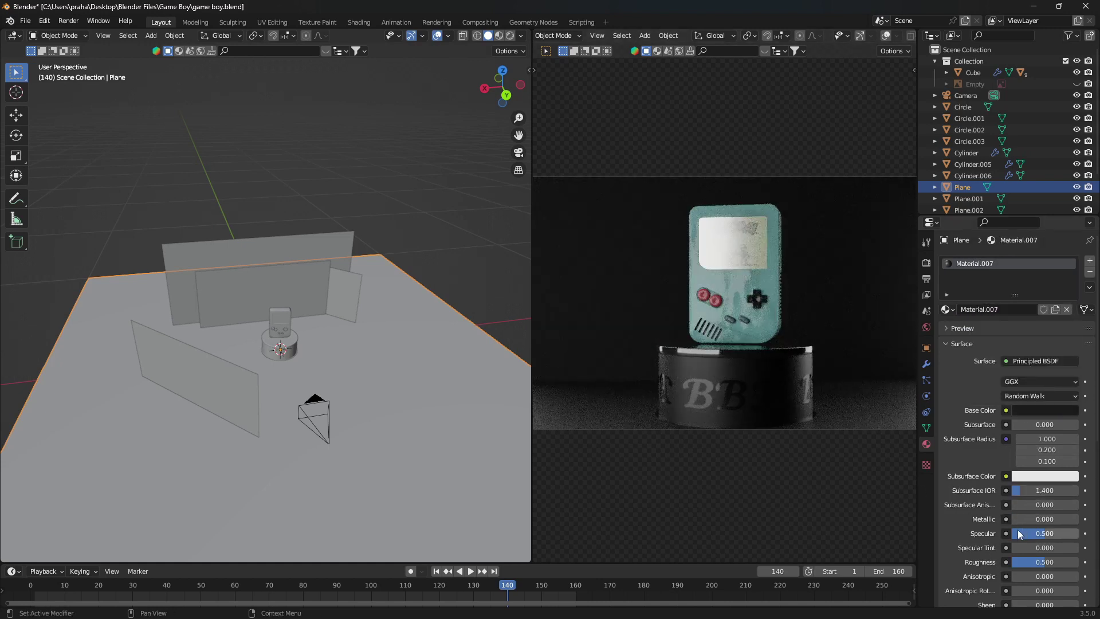
drag(1016, 523, 1079, 522)
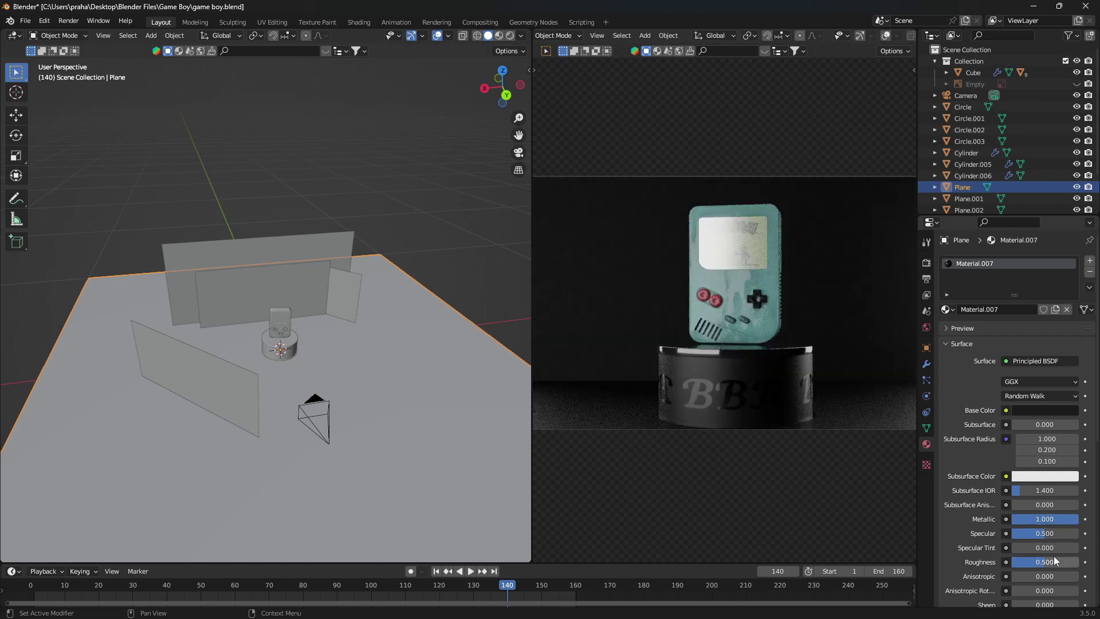
drag(1049, 562, 1030, 561)
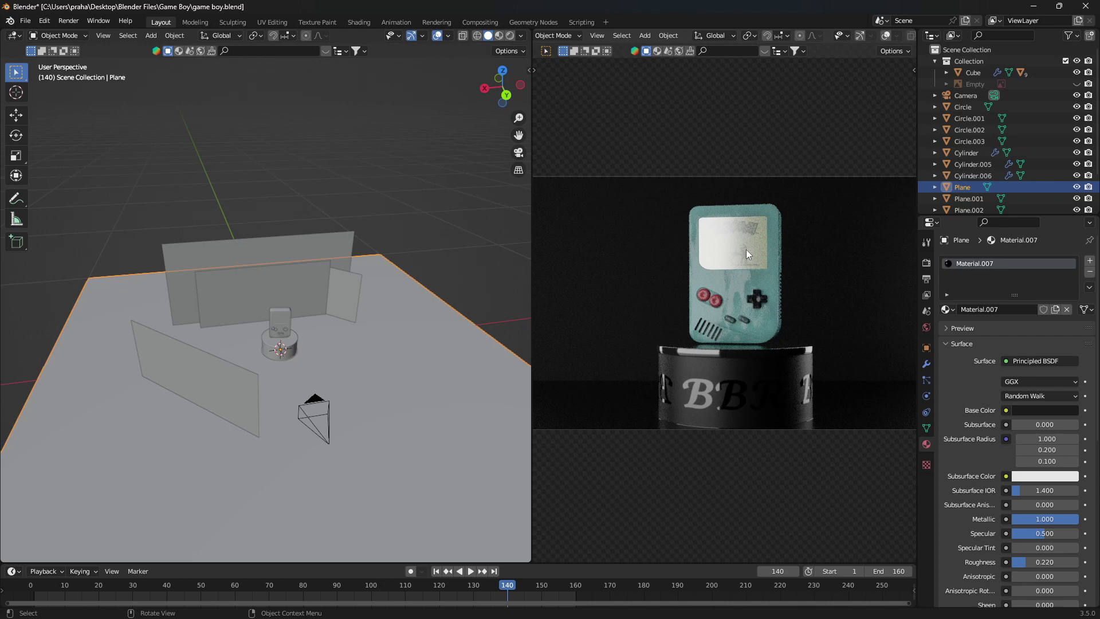
- Select the angled light plane near the camera and open its material in the Shading workspace
scroll(284, 377, up, 8)
middle_drag(284, 377, 74, 297)
scroll(252, 341, down, 8)
click(74, 297)
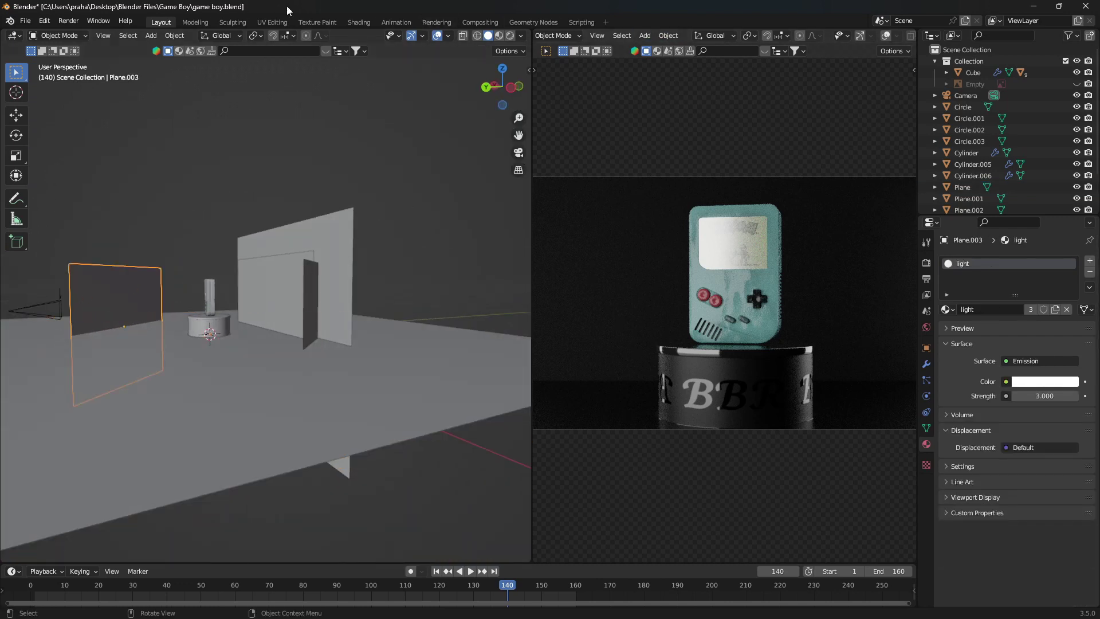
click(359, 22)
- Add a ColorRamp node to the light material and connect its Color output to the Emission color
key(shift+a)
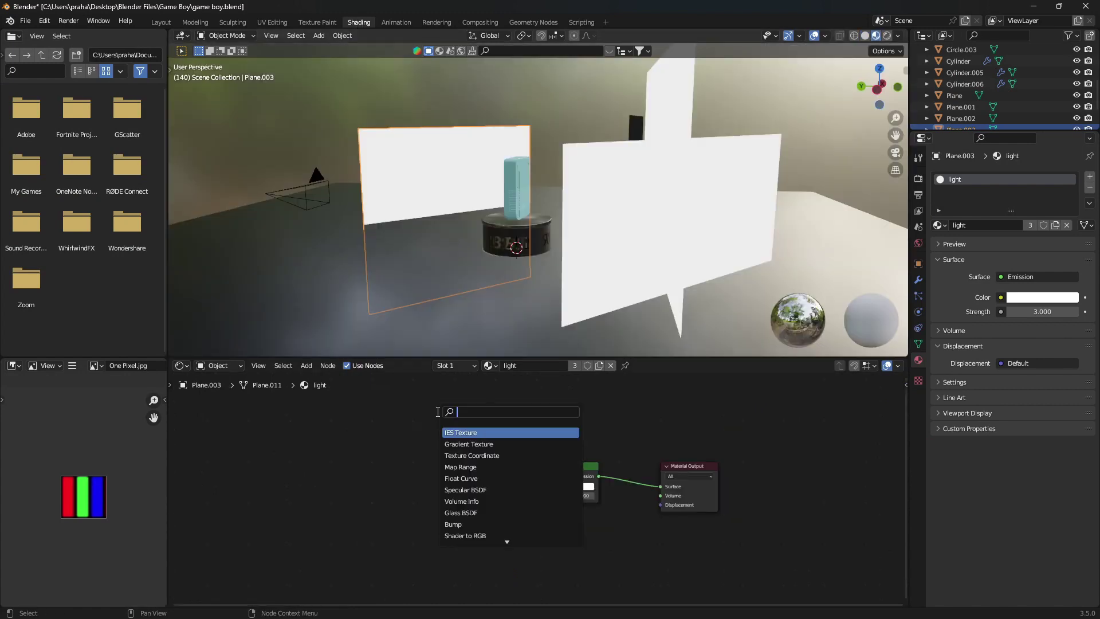
text(color ramp)
key(Return)
click(431, 464)
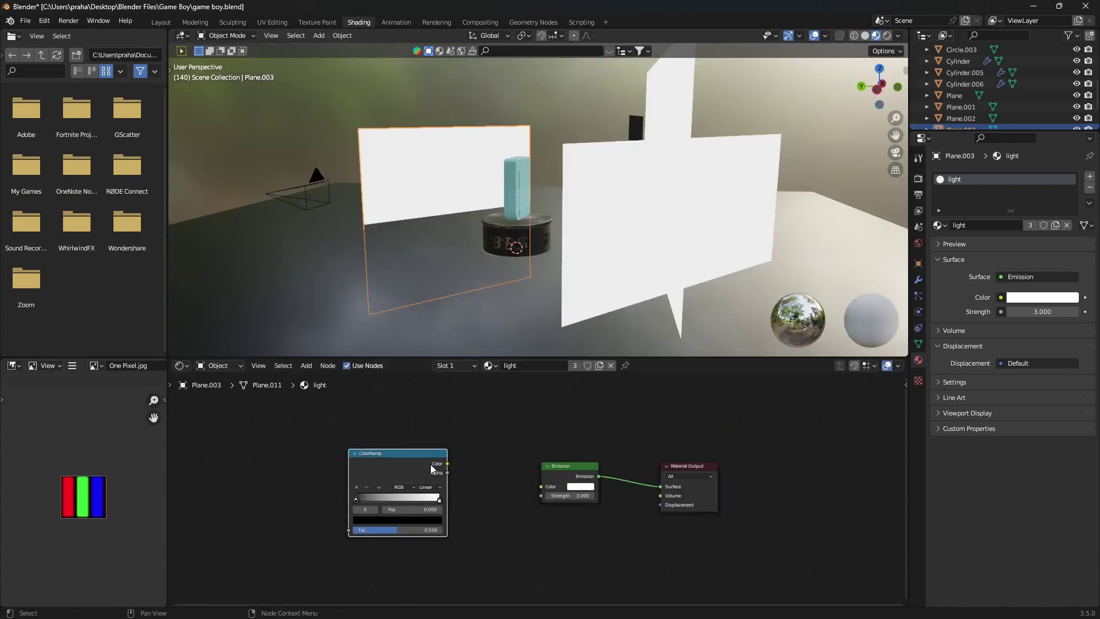
drag(445, 468, 541, 487)
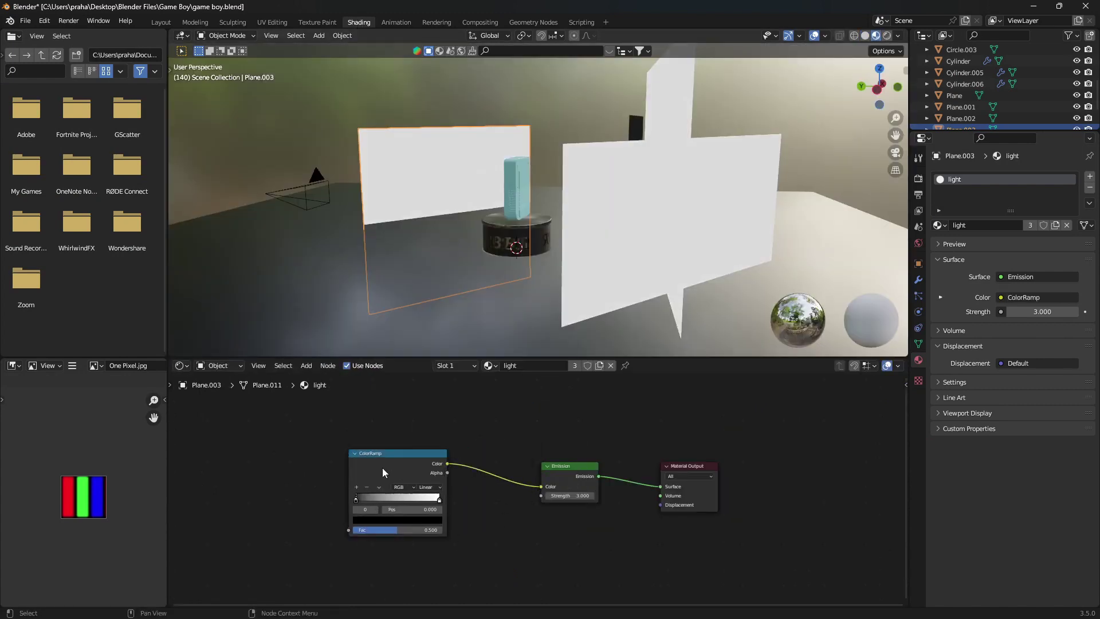
- Feed the ColorRamp with Generated texture coordinates through a Mapping node, deleting the Image Texture node between them
mouse_move(439, 499)
mouse_down()
mouse_move(395, 505)
mouse_move(440, 499)
mouse_up()
drag(356, 501, 343, 533)
drag(363, 496, 341, 498)
key(ctrl+t)
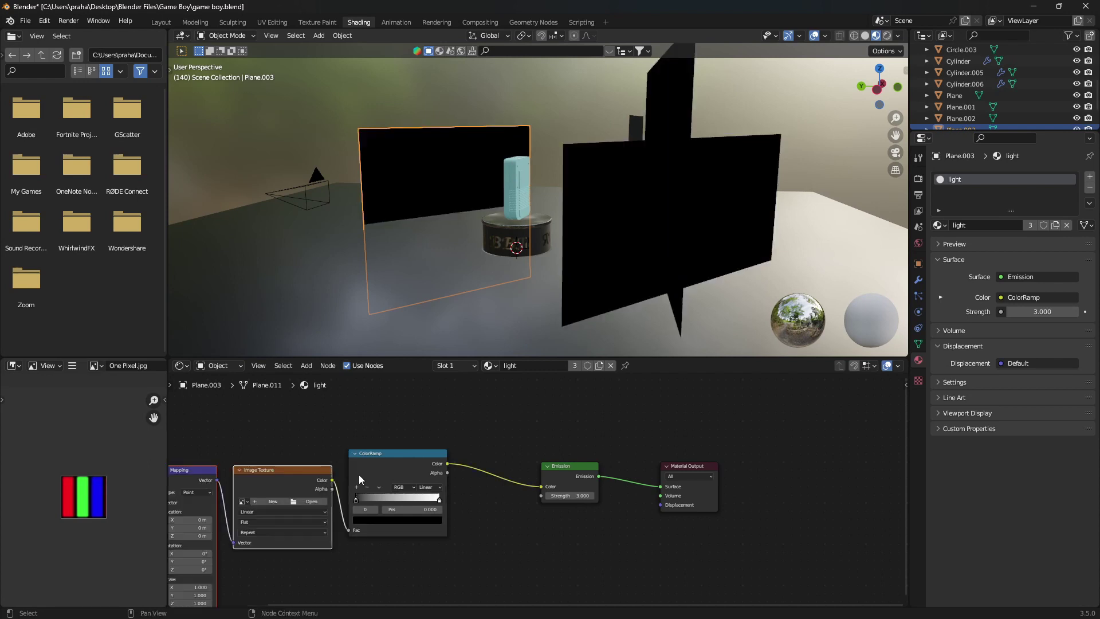
key(Home)
drag(342, 448, 474, 498)
click(411, 446)
key(x)
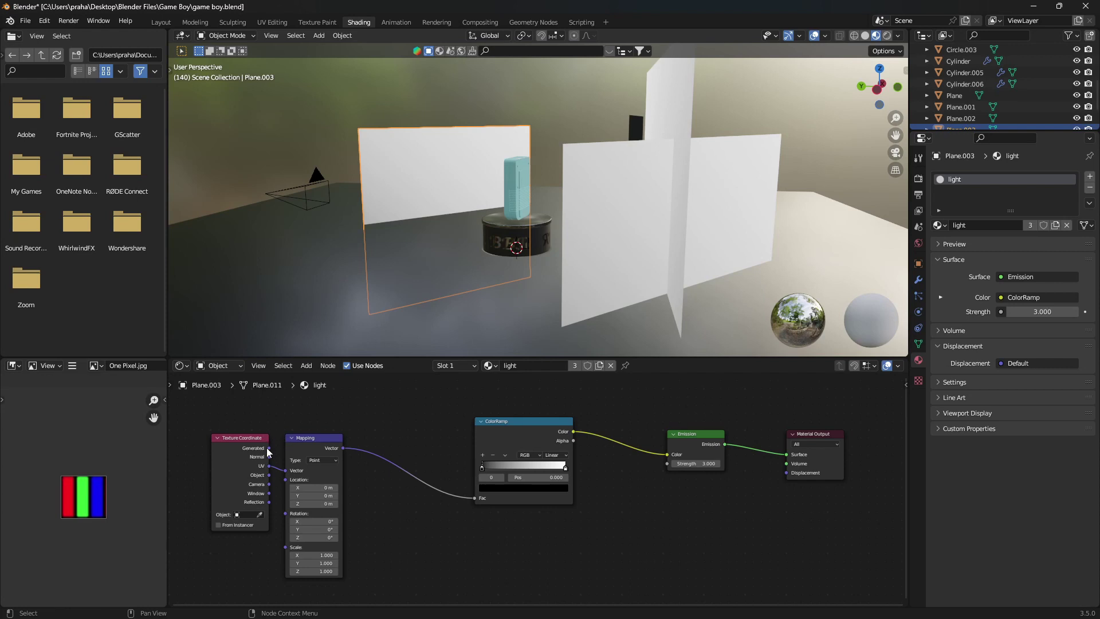
drag(266, 448, 283, 469)
- Move the ColorRamp's white stop inward and its black stop to about 0.458 for a sharper light falloff
middle_drag(401, 275, 583, 363)
drag(565, 468, 523, 467)
click(481, 466)
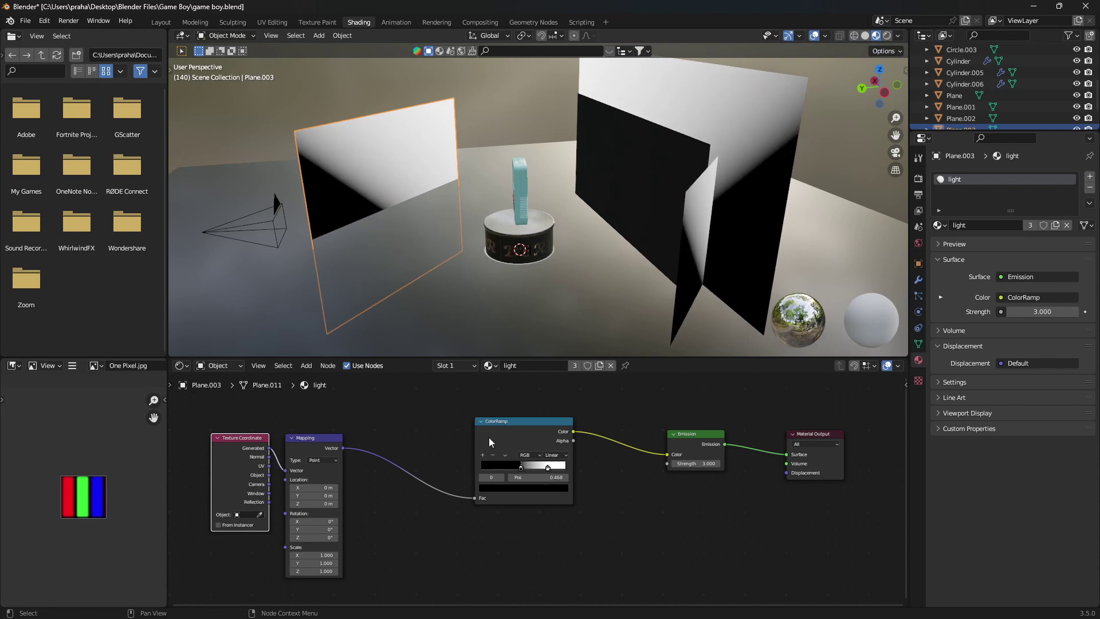
- Lower the Mapping node's X rotation below zero and move the ColorRamp's black stop further outward to soften the light gradient
scroll(489, 439, up, 1)
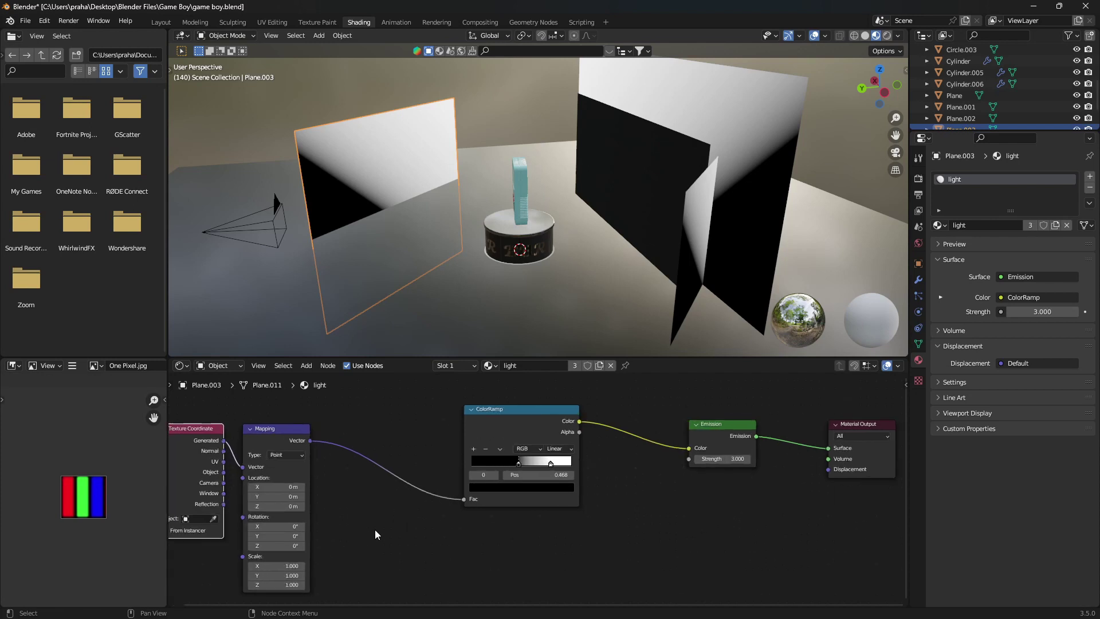
middle_drag(374, 530, 465, 476)
scroll(414, 463, up, 2)
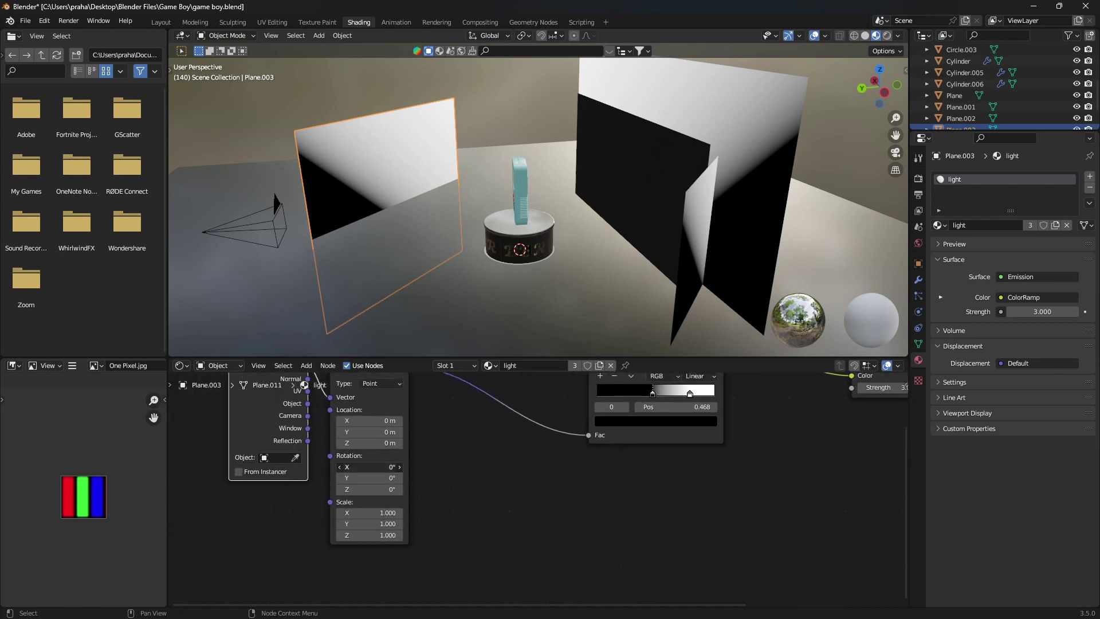
drag(369, 467, 351, 467)
middle_drag(787, 426, 726, 478)
drag(591, 447, 566, 455)
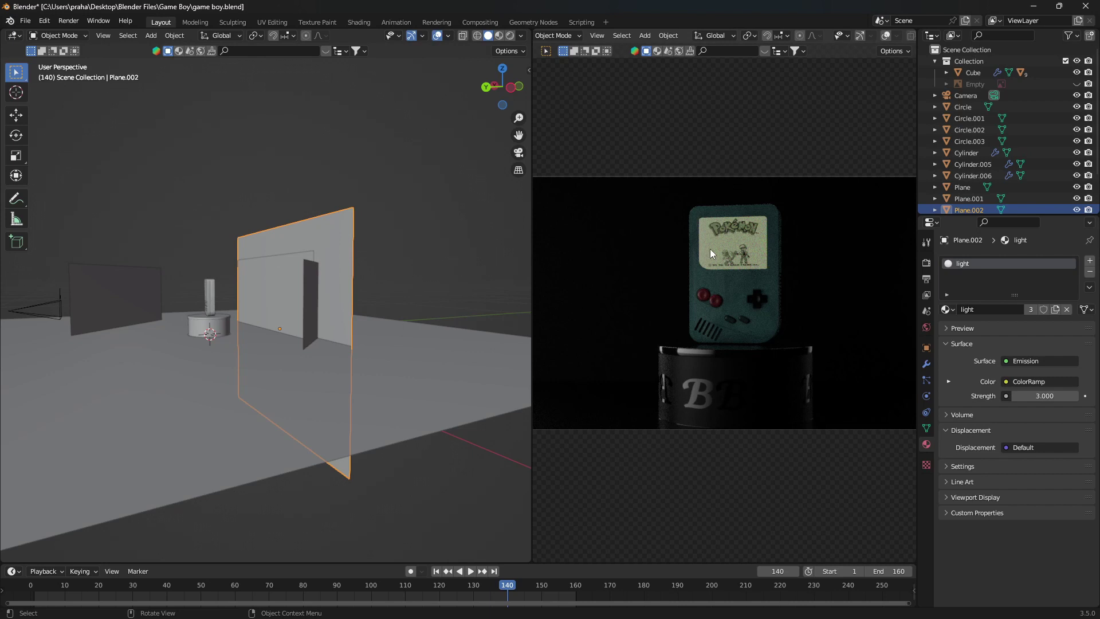
- Raise the Emission strength of the light material to 24.8 to brighten the Game Boy and podium
drag(1025, 396, 1052, 396)
click(1045, 396)
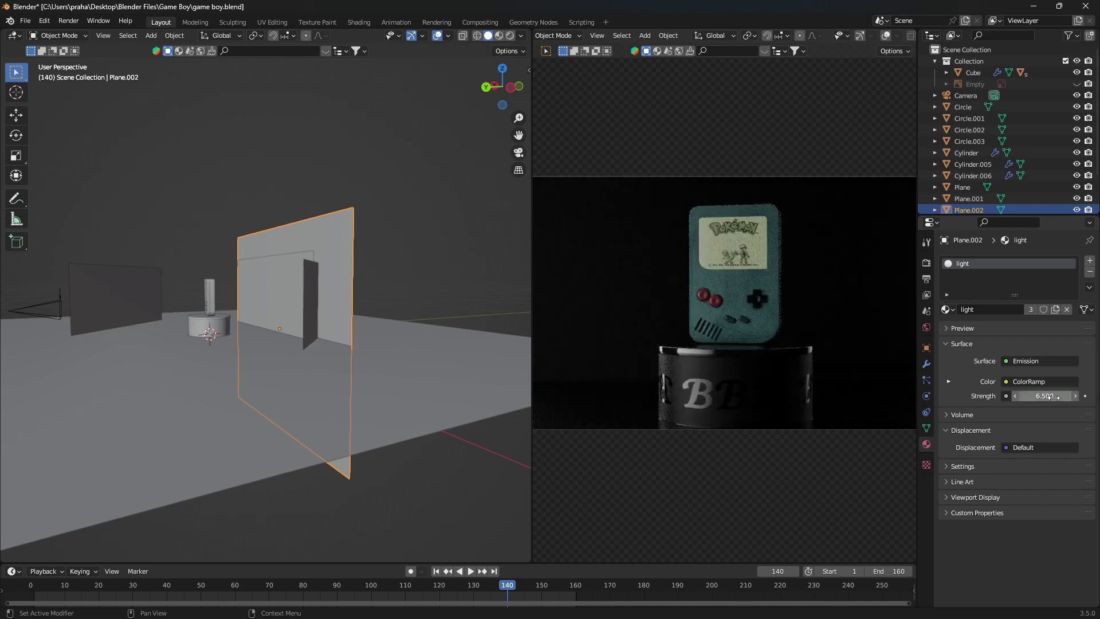
text(10.2)
key(Return)
drag(1045, 396, 1075, 396)
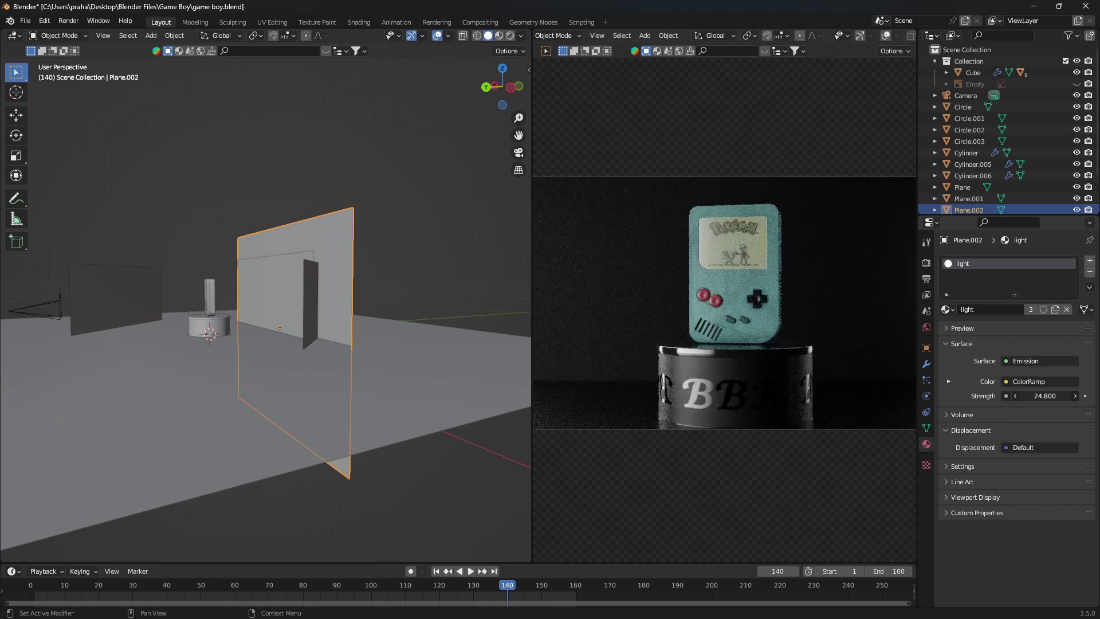
scroll(652, 361, up, 1)
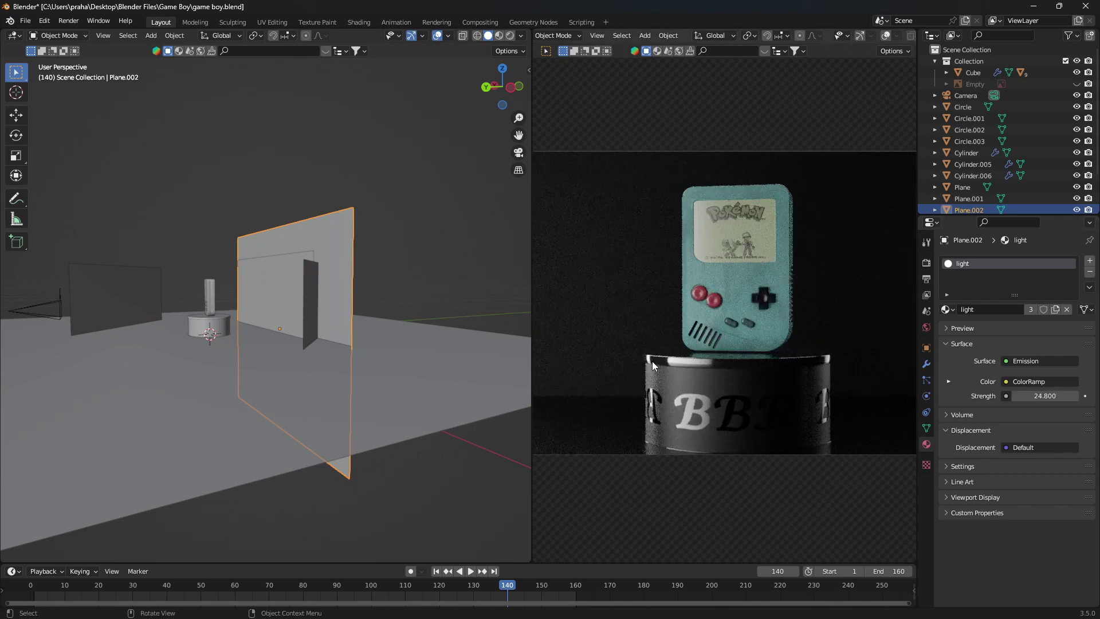